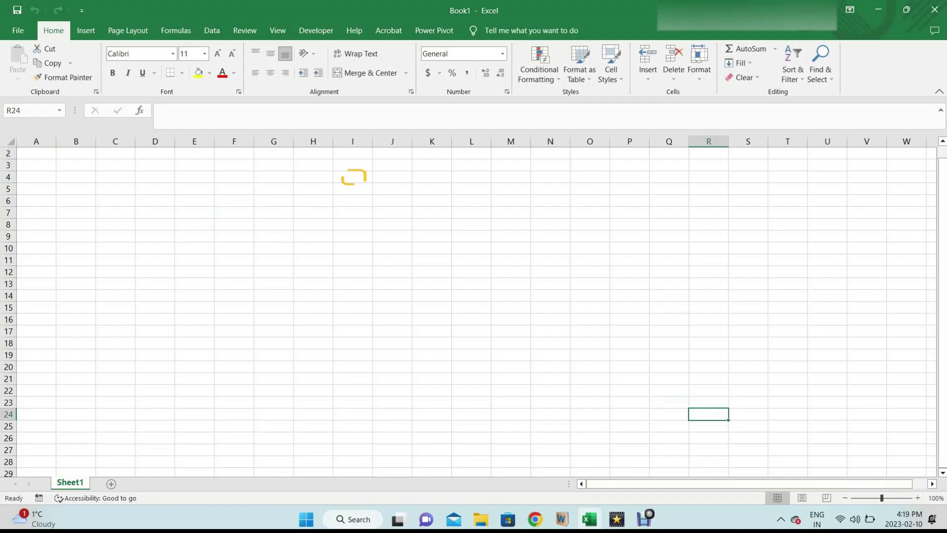
Select columns F to H and rows 6 to 12, then move through a few cells to A1.
drag(234, 142, 313, 141)
drag(8, 201, 7, 272)
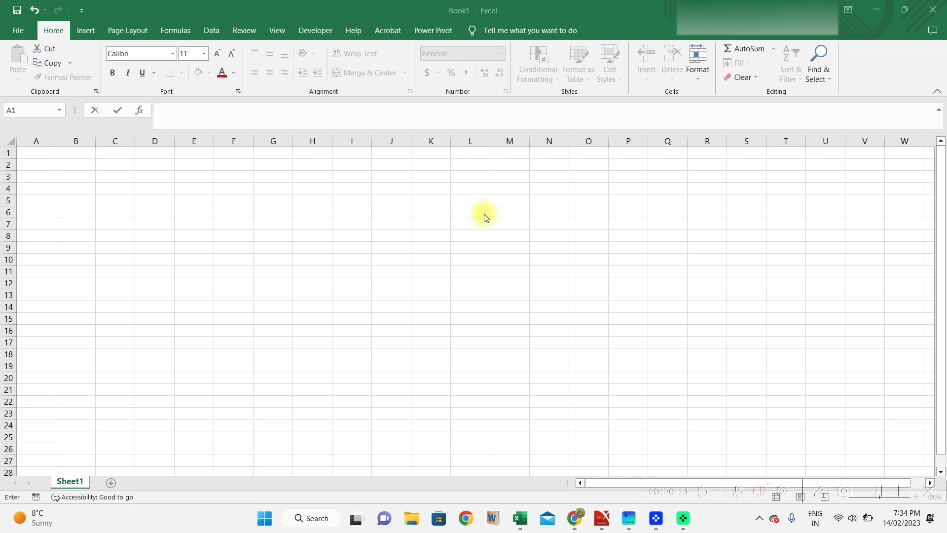
click(239, 211)
click(185, 208)
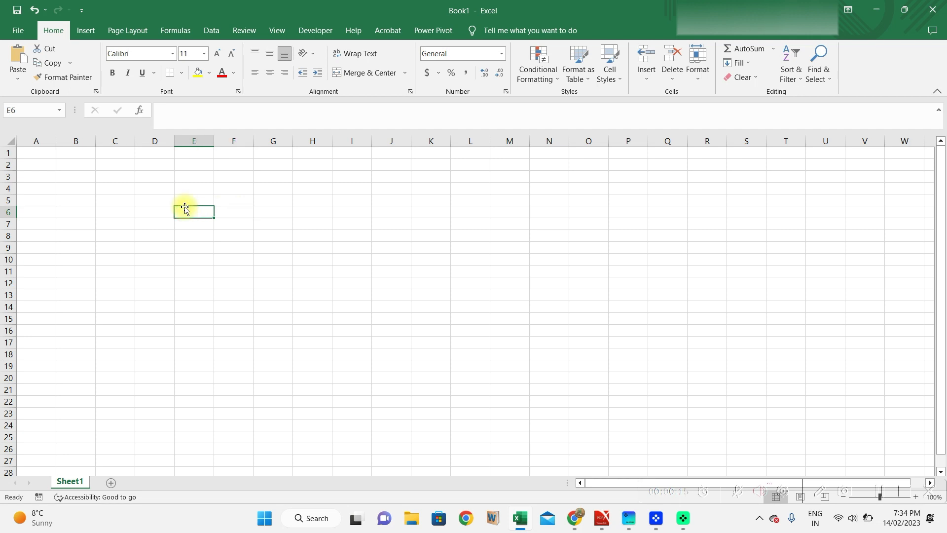
double_click(140, 208)
double_click(140, 214)
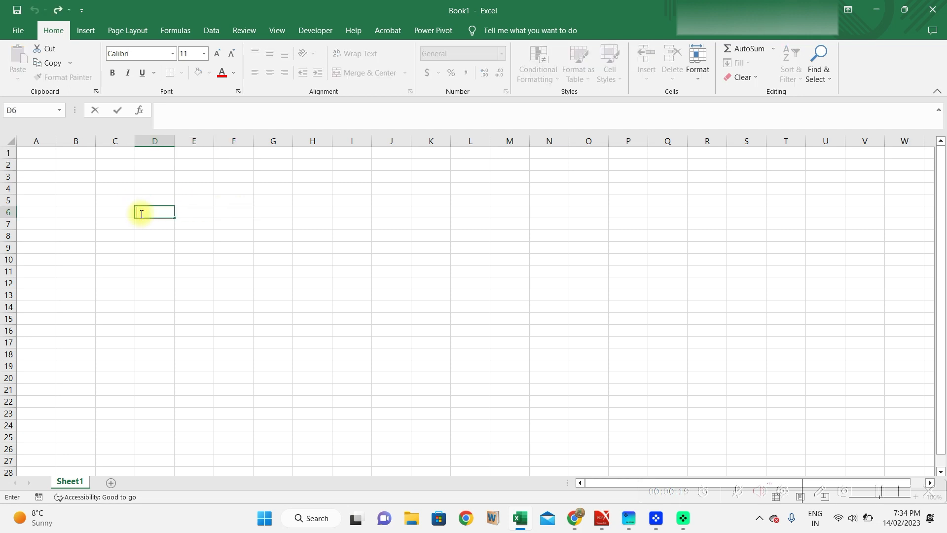
click(124, 238)
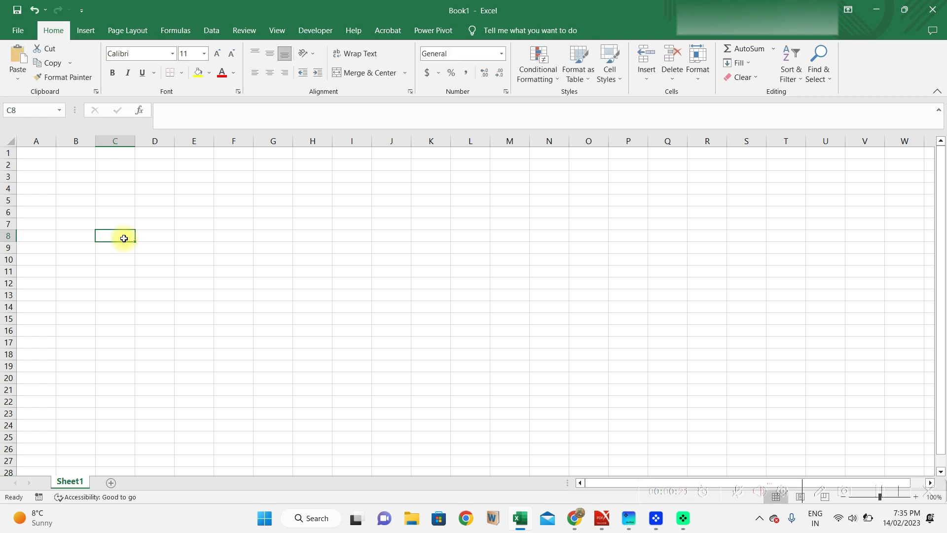
click(41, 159)
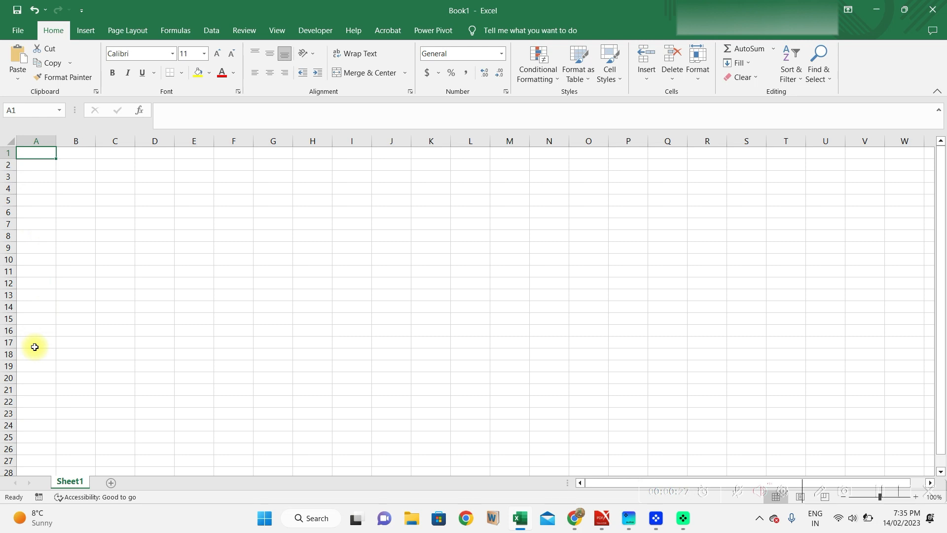
Enter the headers First Name, Last Name and Date of Birth in A1:C1.
text(Fir)
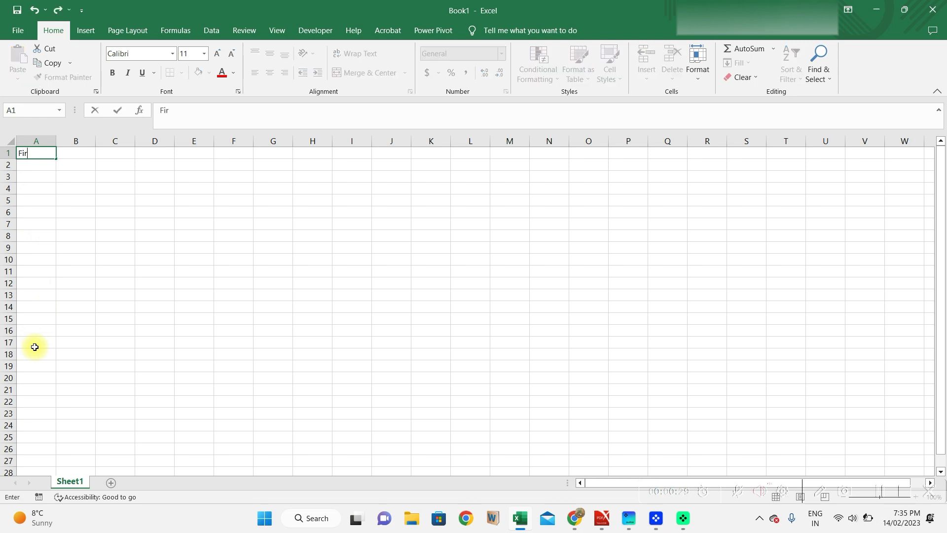
text(st Name)
key(Return)
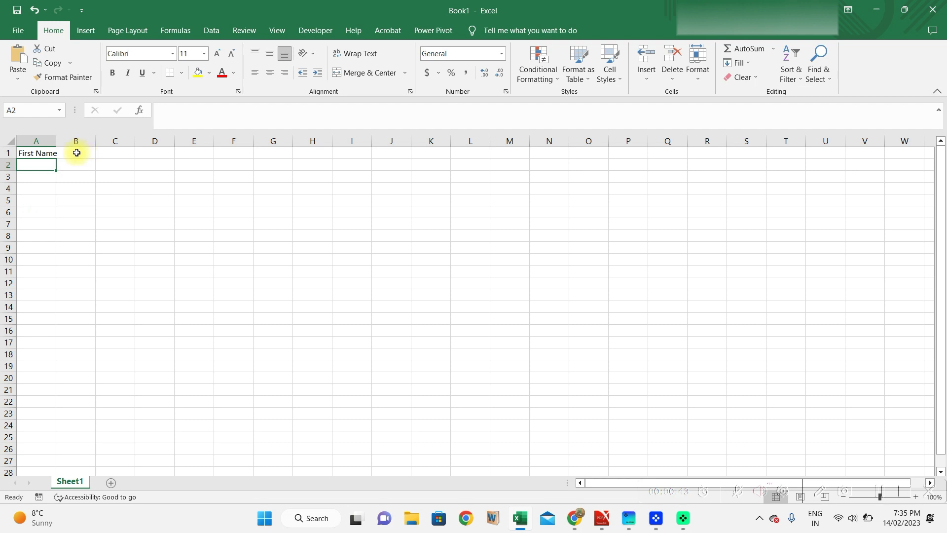
click(77, 153)
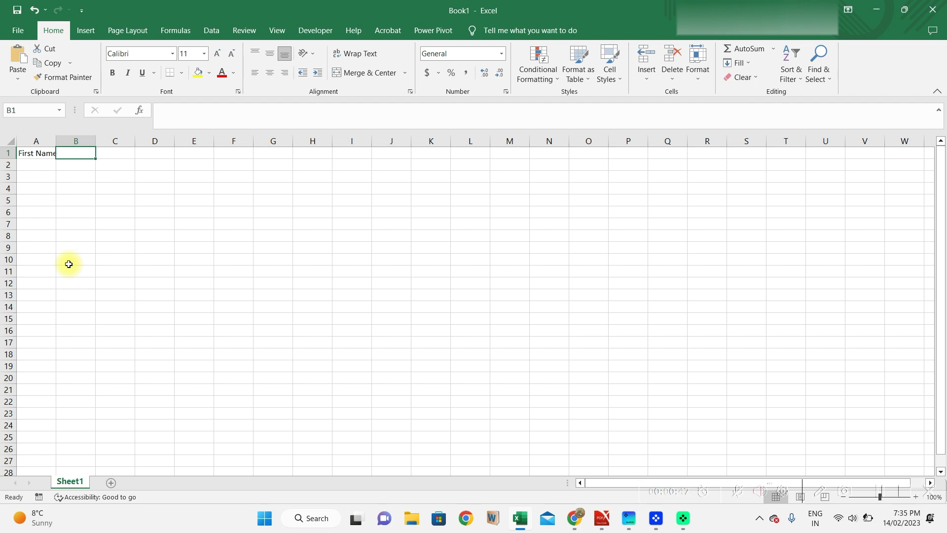
text(Last Name)
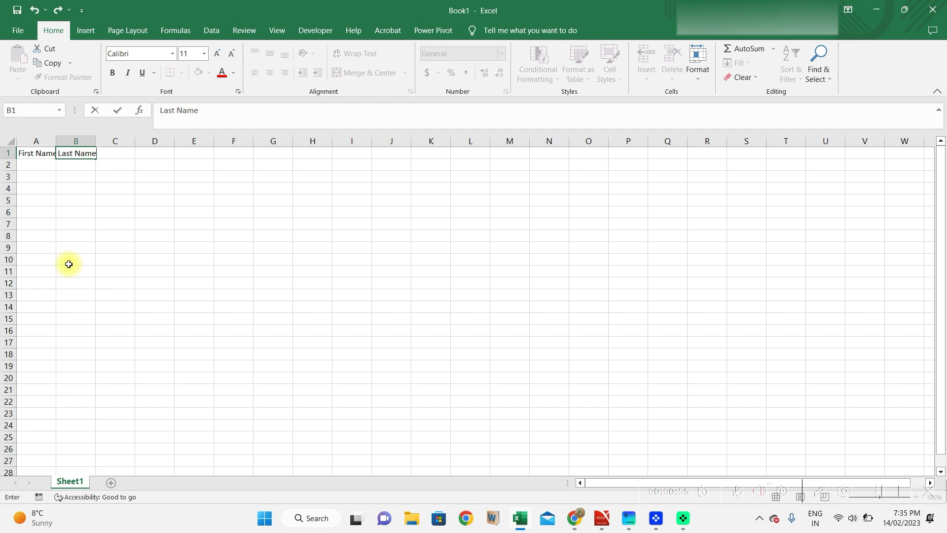
key(Tab)
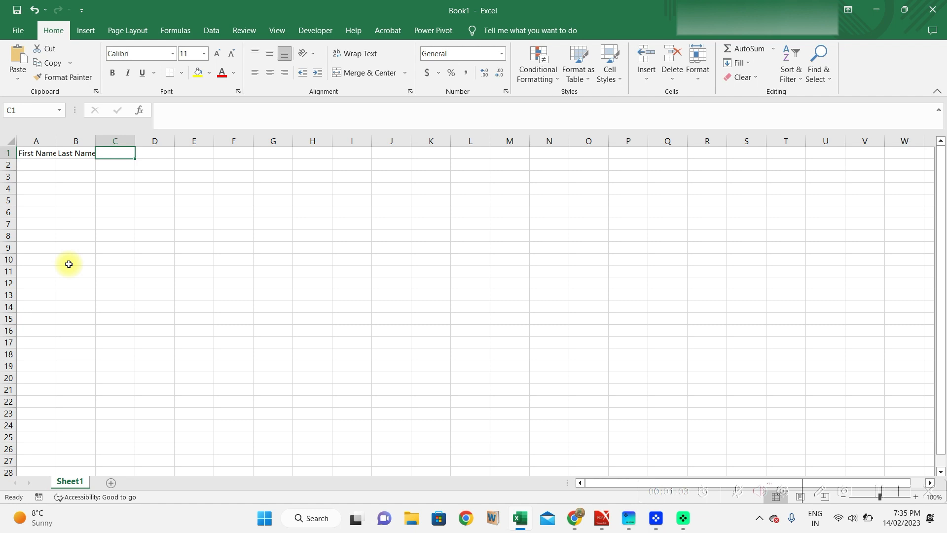
text(Date of Birth)
key(Tab)
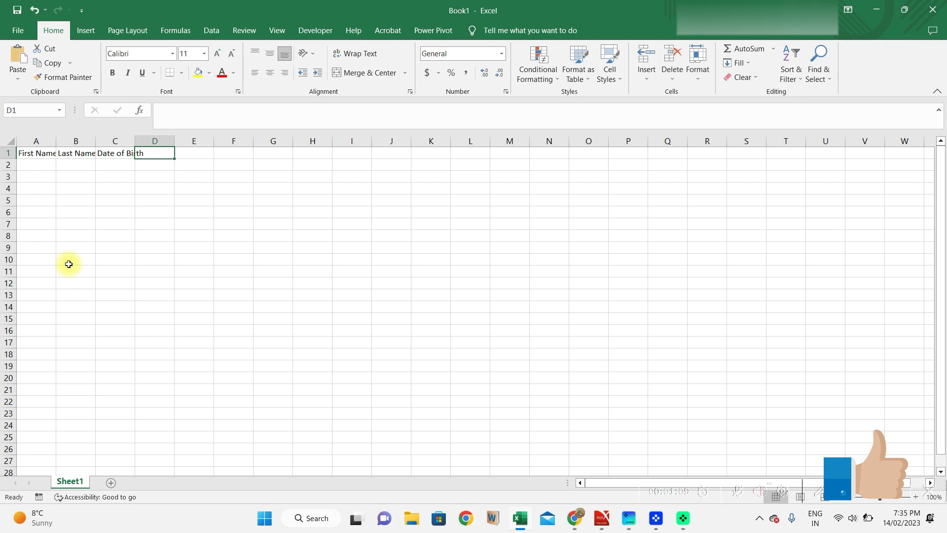
Enter the headers Maths, Science and Computer in D1:F1.
text(Maths)
key(Tab)
text(Science)
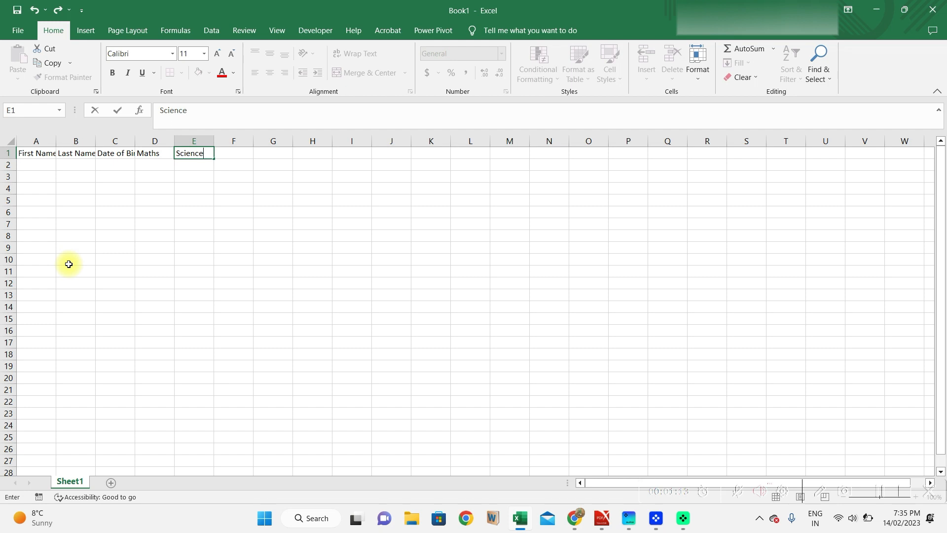
key(Tab)
text(Computer)
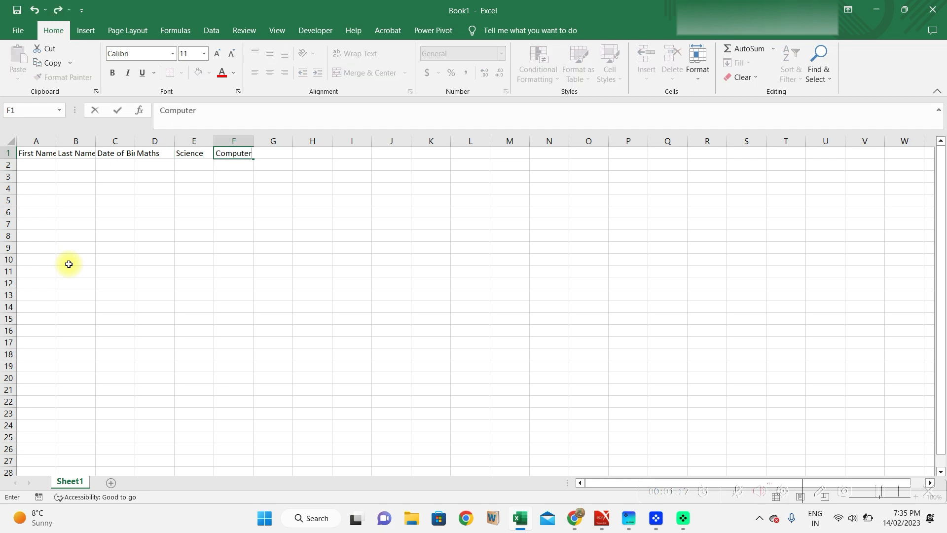
key(Return)
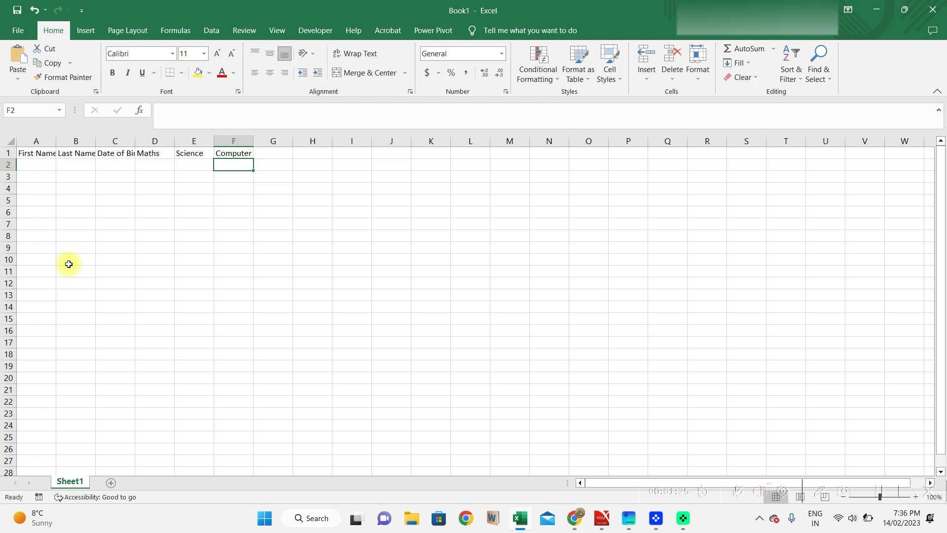
click(41, 165)
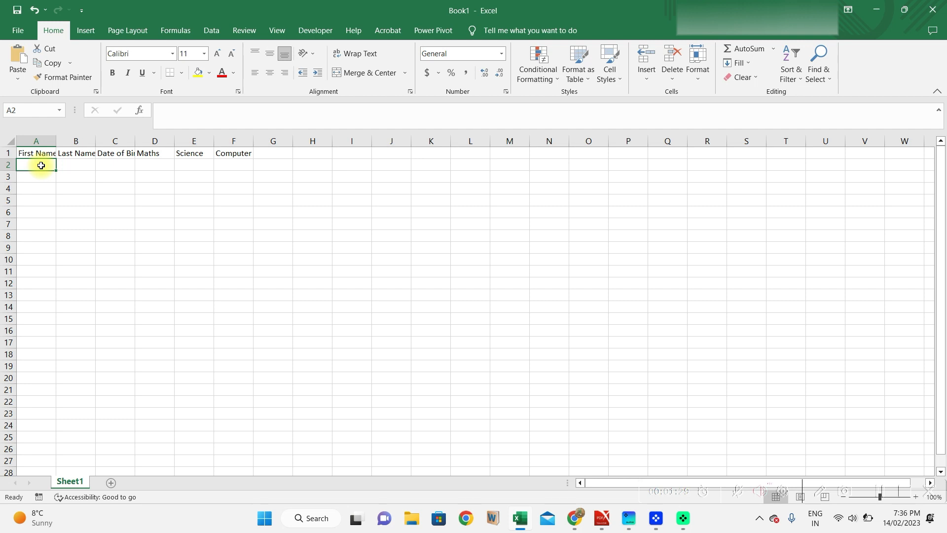
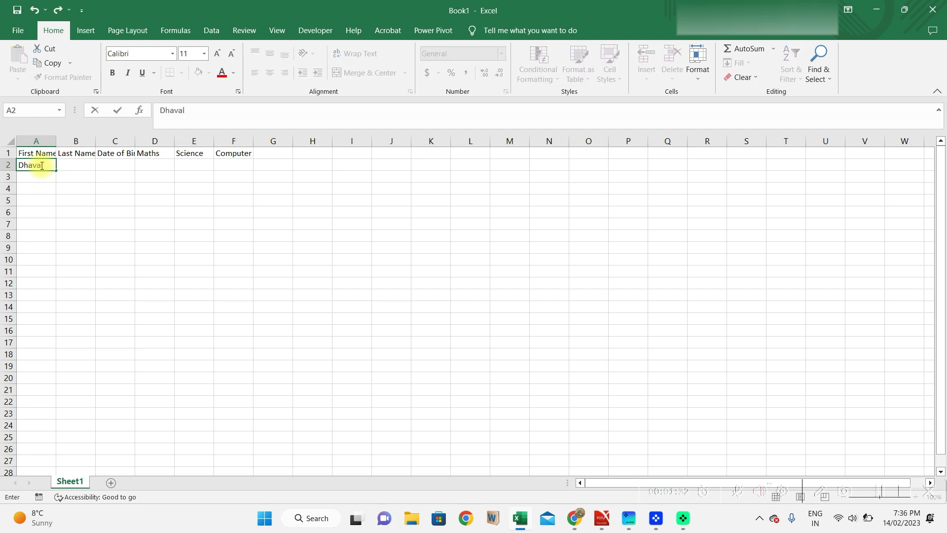
Enter the student's first and last name in A2 and B2, leaving C2 in General format.
key(Tab)
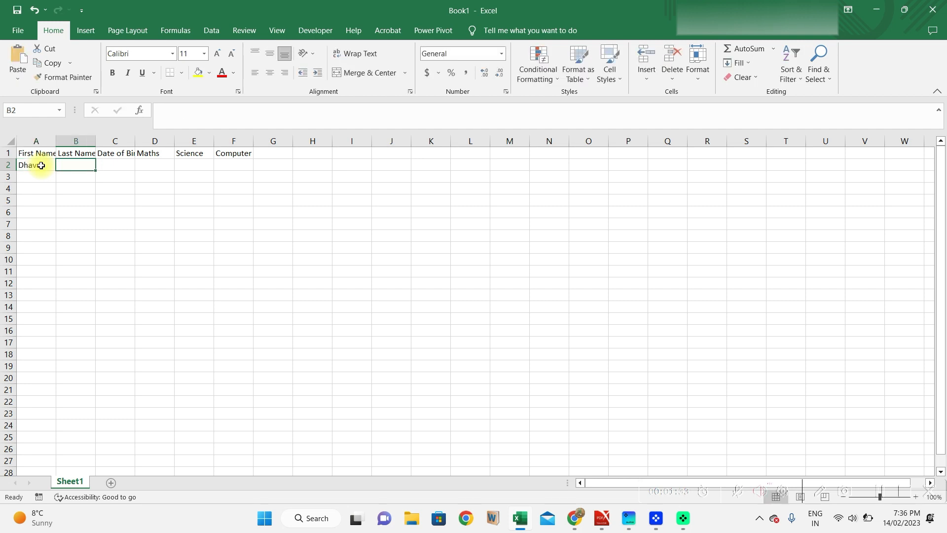
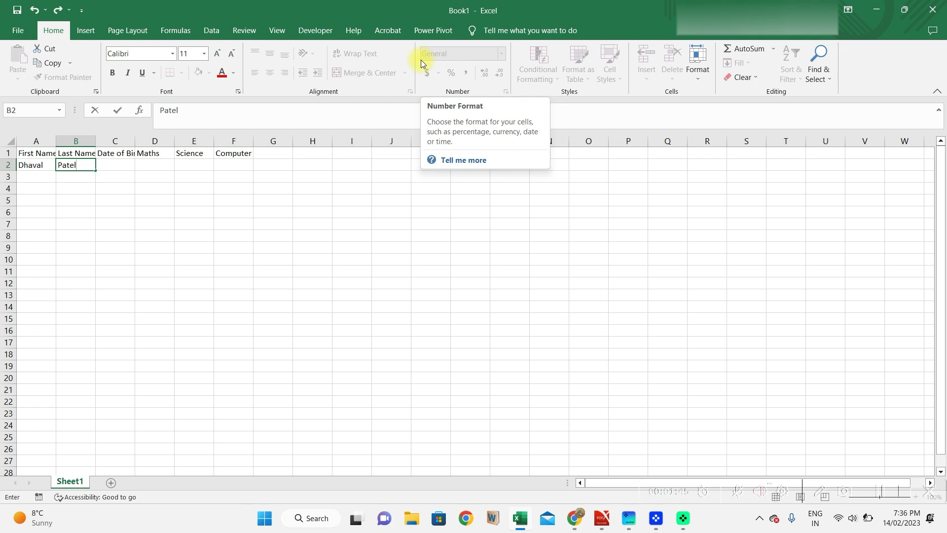
key(Tab)
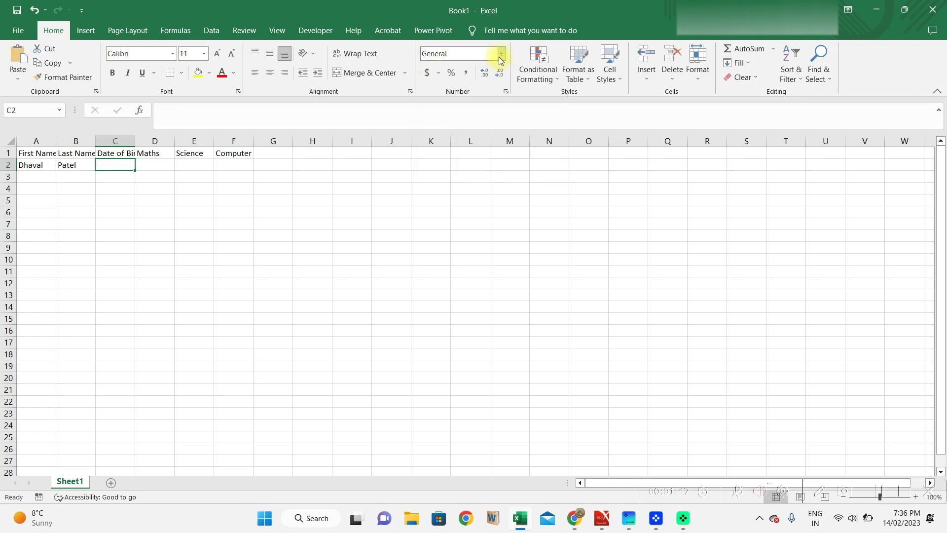
click(499, 59)
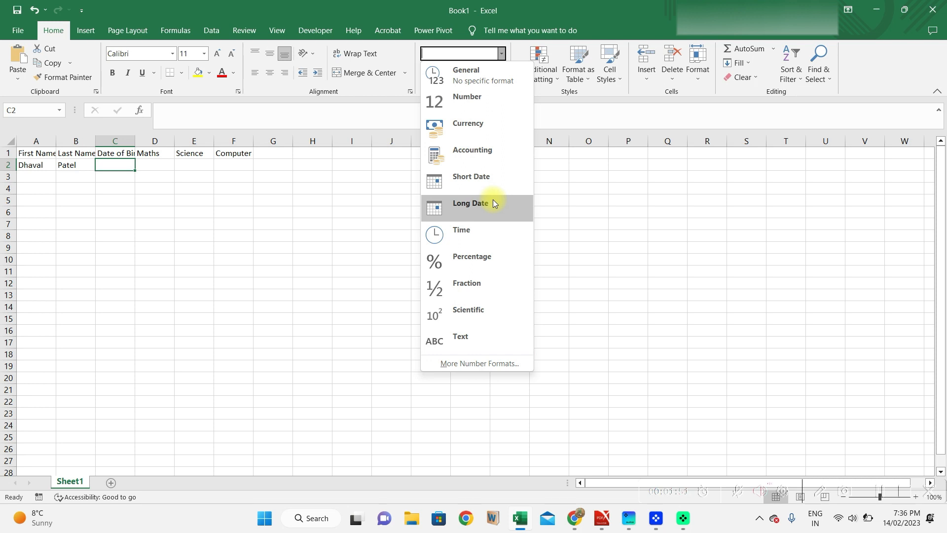
click(463, 83)
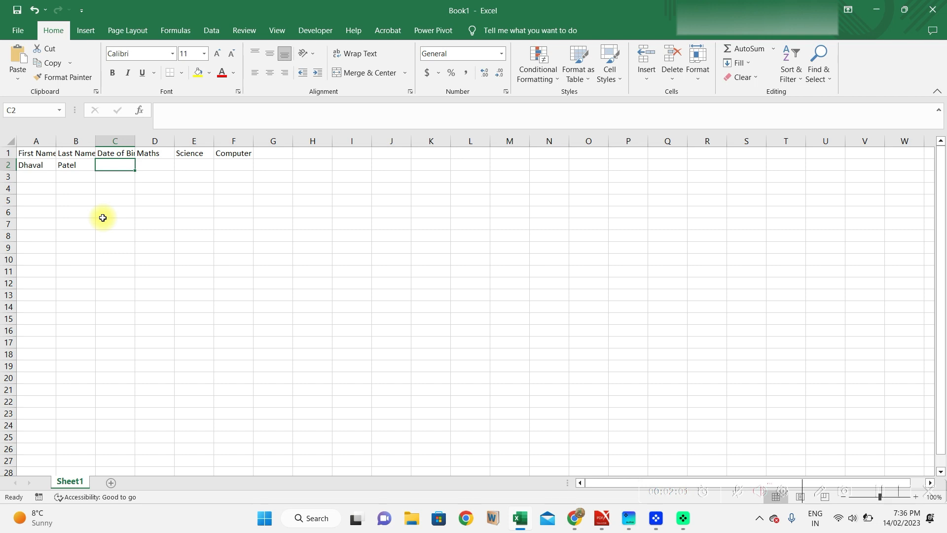
Enter the birth date 25/2/12 in C2 and return to the cell to check it.
text(25/)
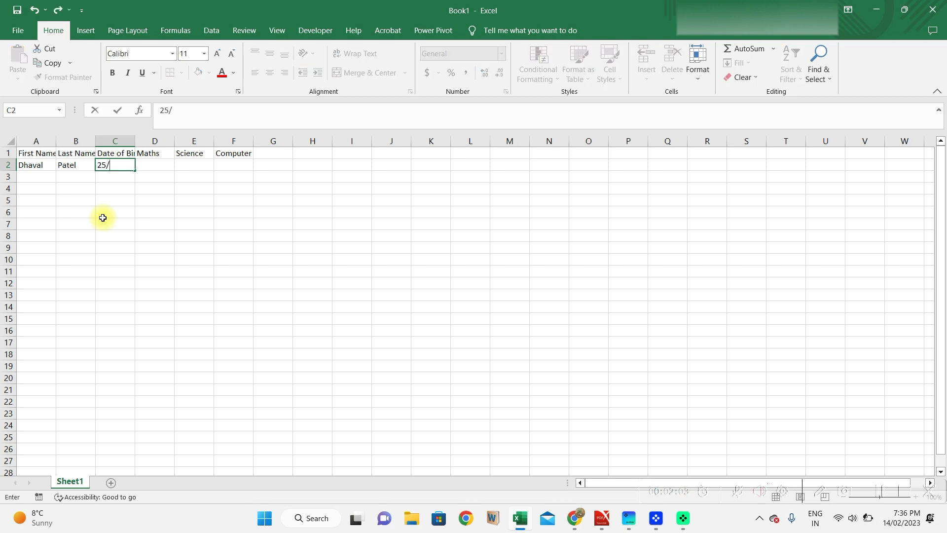
text(2/12)
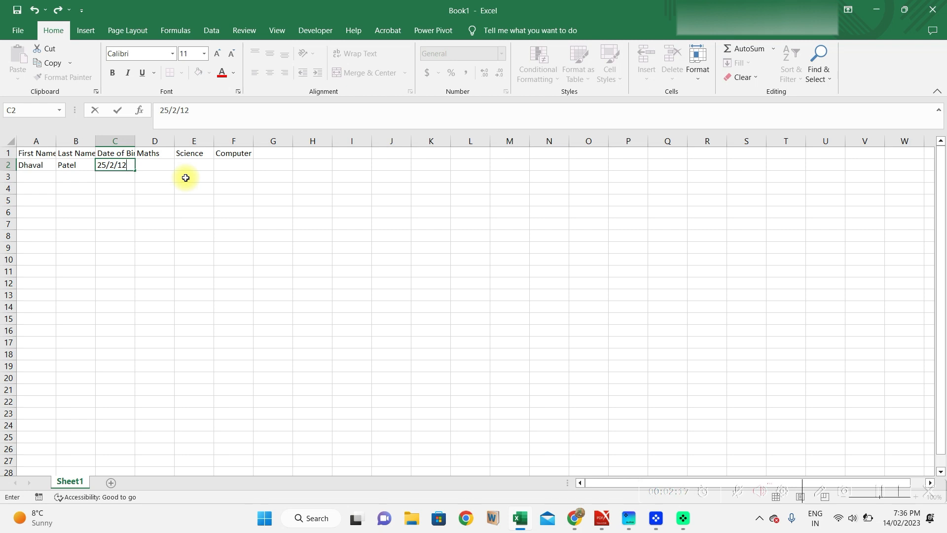
key(Tab)
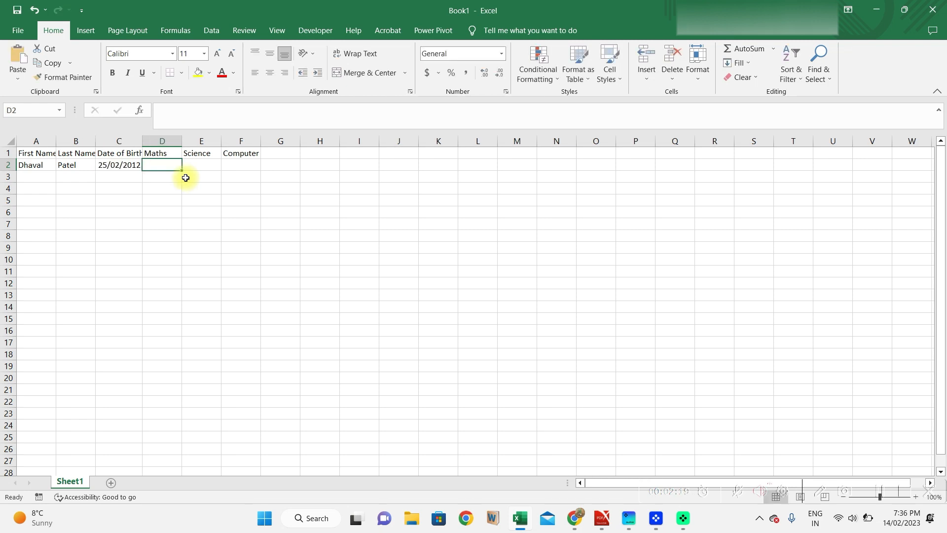
key(Left)
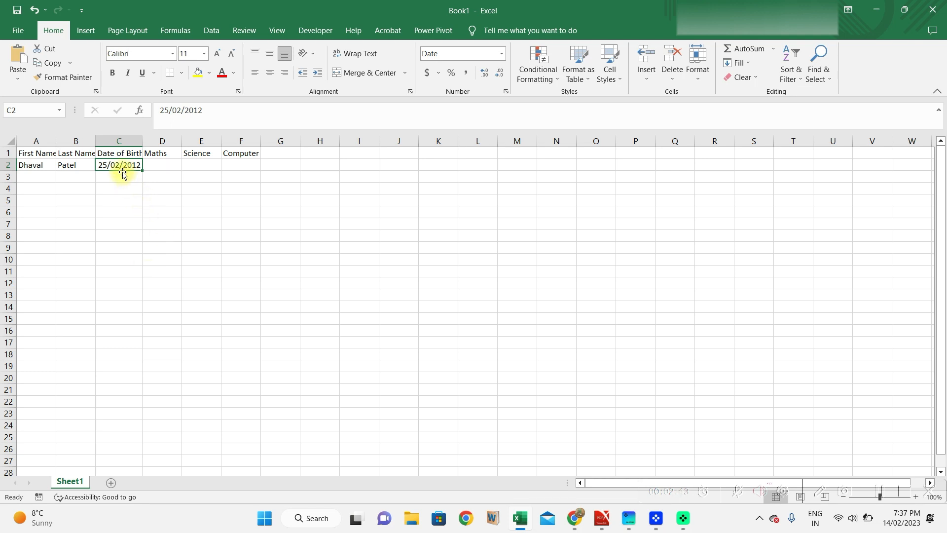
Give C2 the *March-14-12 date format so it shows February-25-12.
click(504, 53)
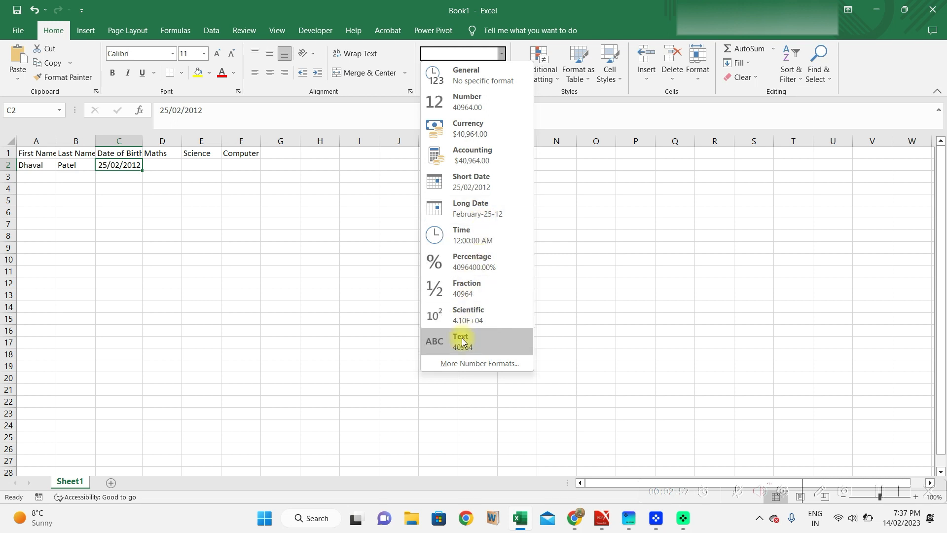
click(466, 363)
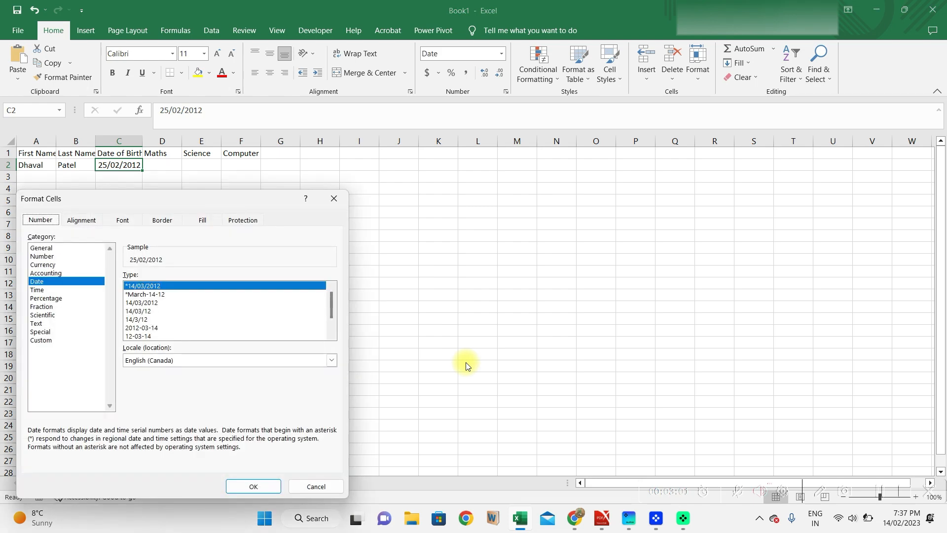
drag(195, 200, 416, 169)
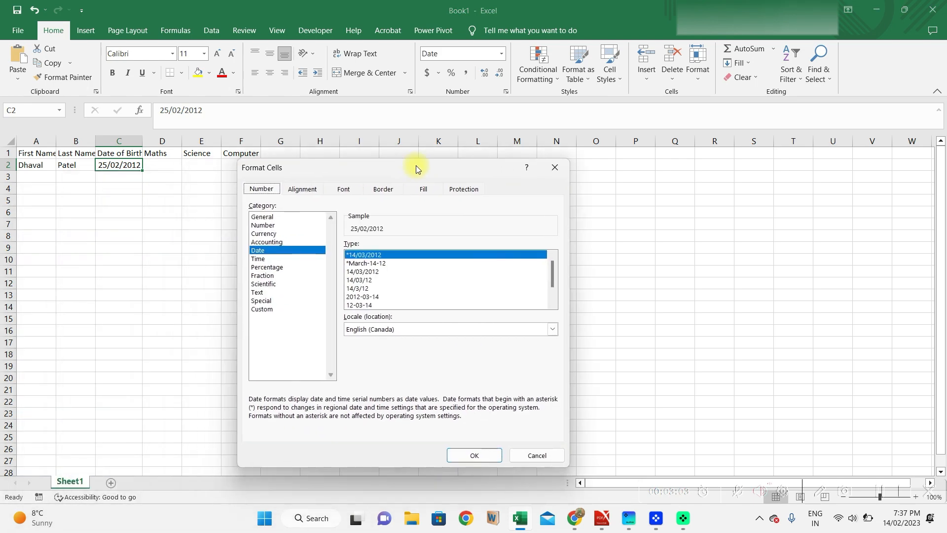
click(372, 264)
click(373, 271)
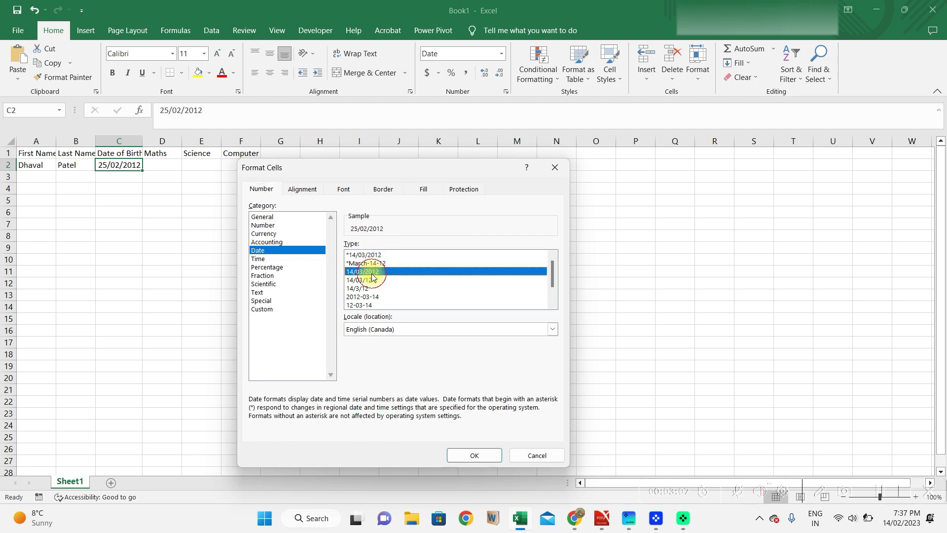
click(371, 289)
drag(552, 273, 552, 284)
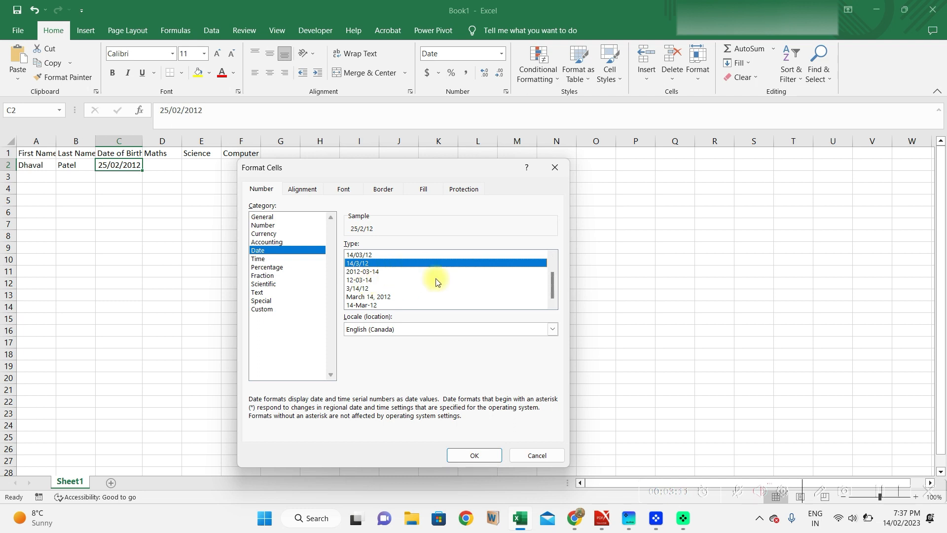
drag(553, 276, 552, 264)
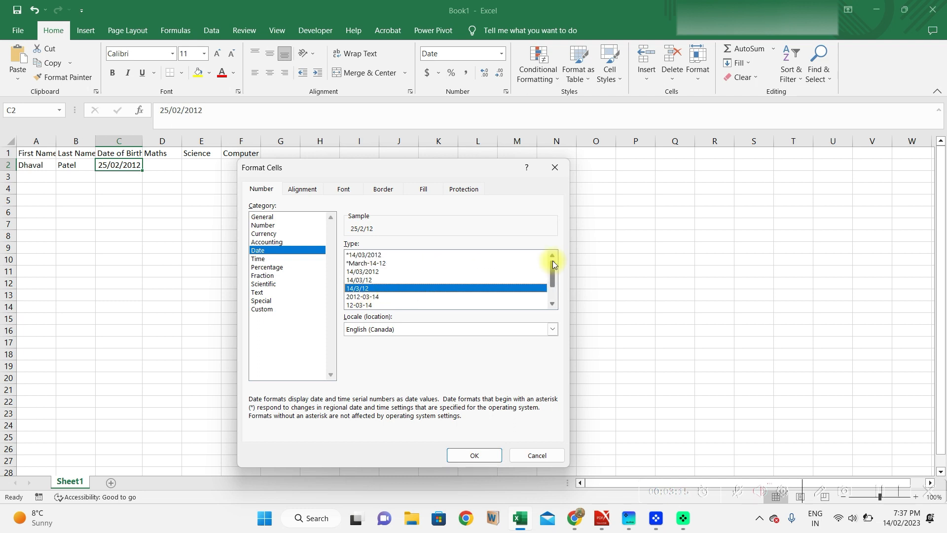
click(375, 263)
click(475, 453)
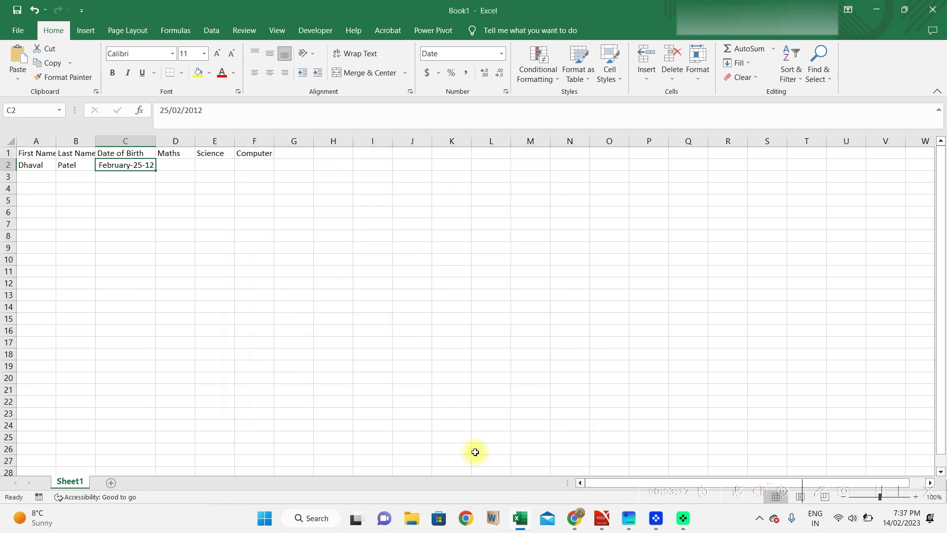
Enter the marks 55, 67 and 88 in D2:F2.
key(Right)
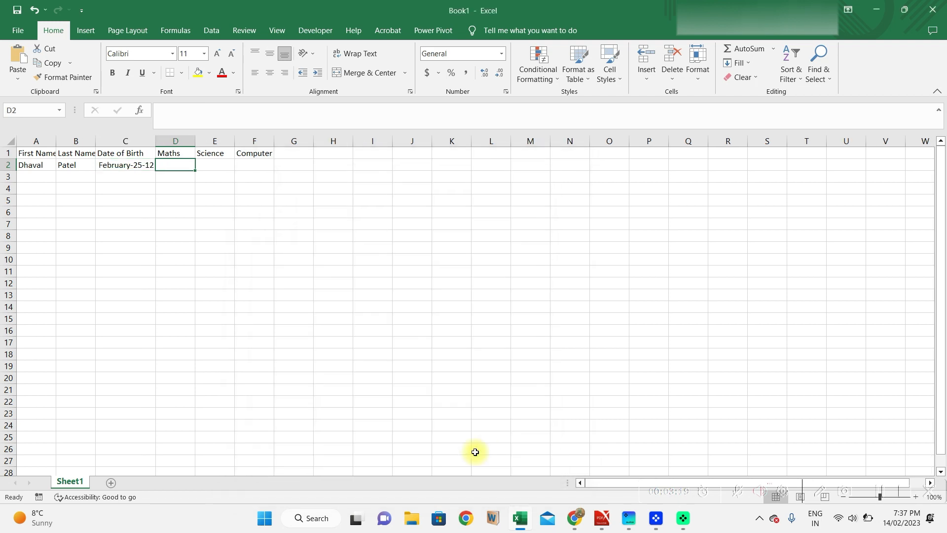
text(55)
key(Right)
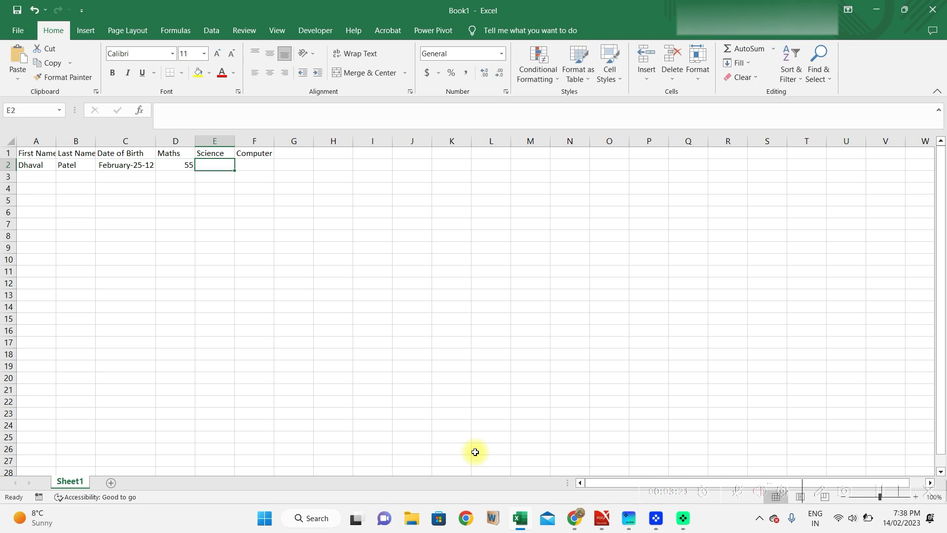
text(67)
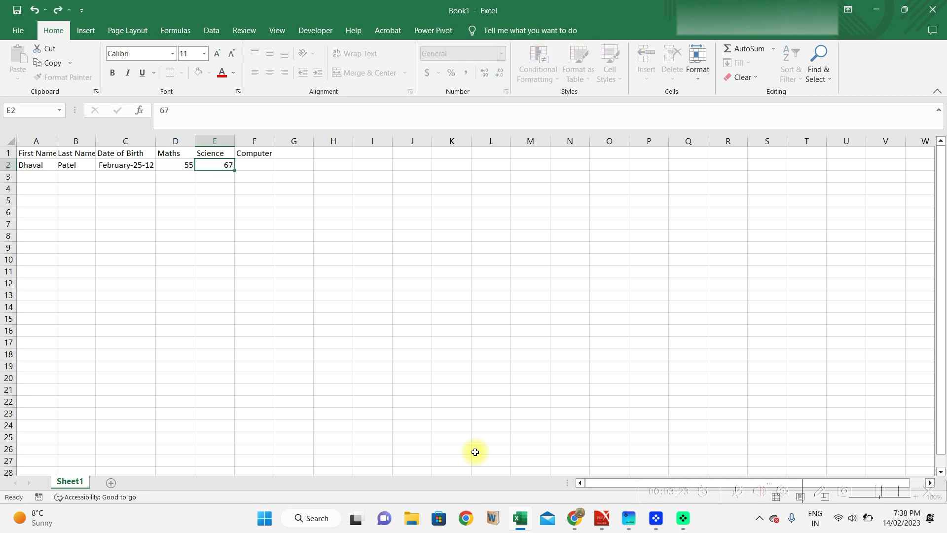
key(Right)
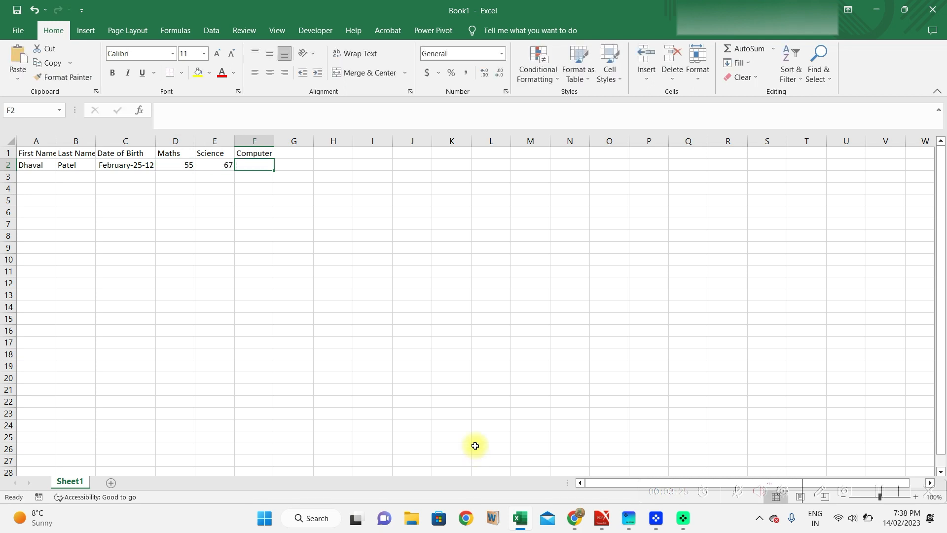
text(88)
key(Right)
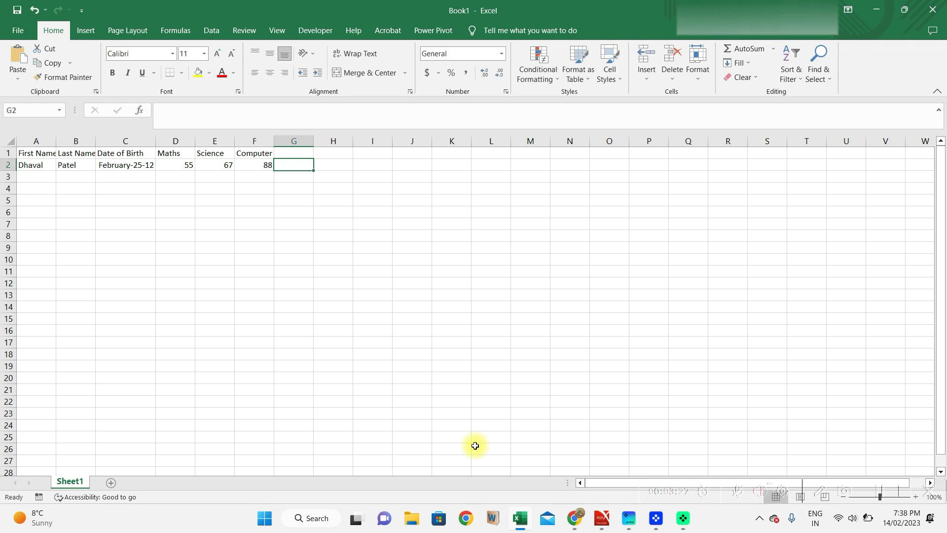
Add a Total Marks header in G1 and AutoSum =SUM(D2:F2) in G2, giving 210.
key(Up)
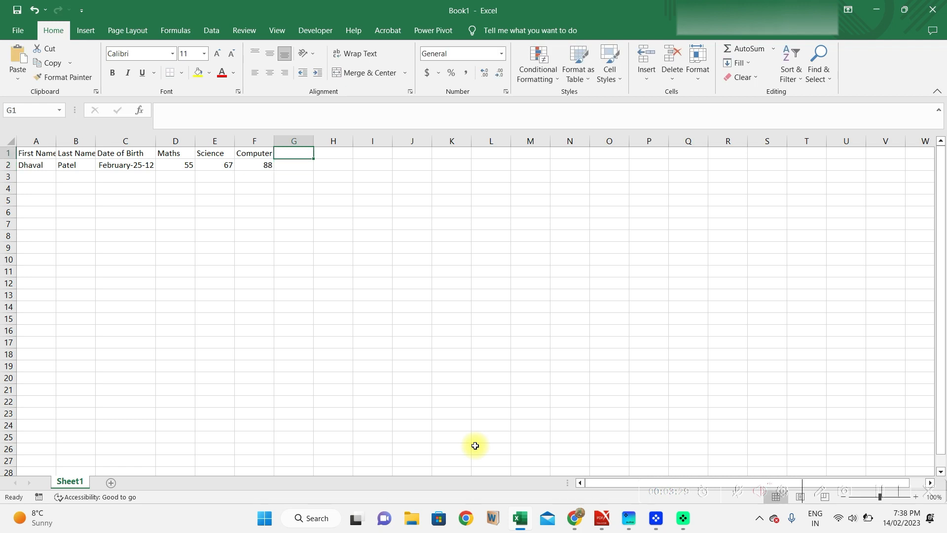
text(Tot)
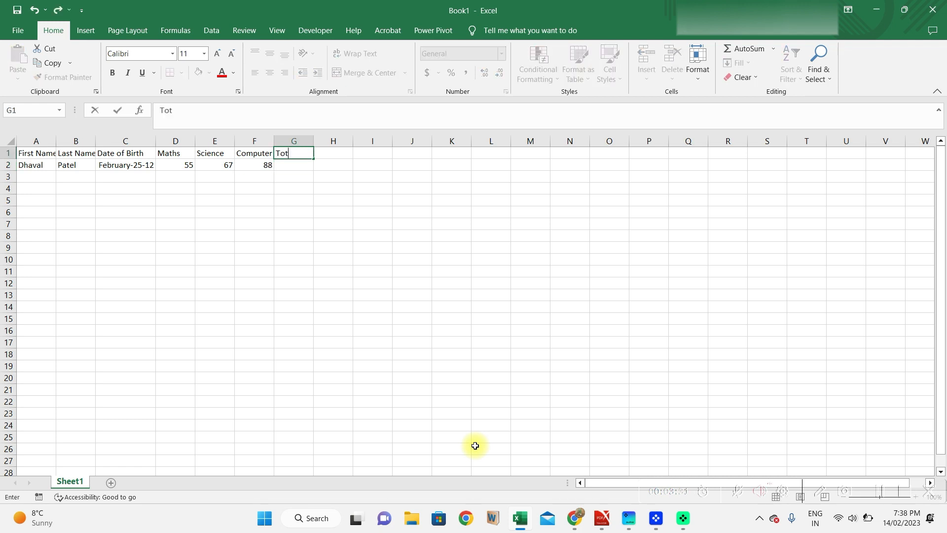
text(al Marks)
key(Return)
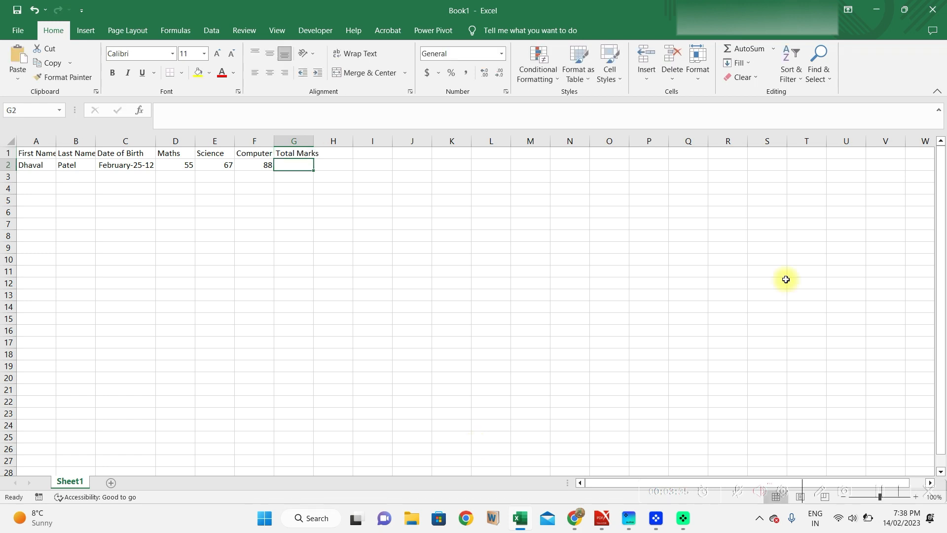
click(741, 49)
click(742, 49)
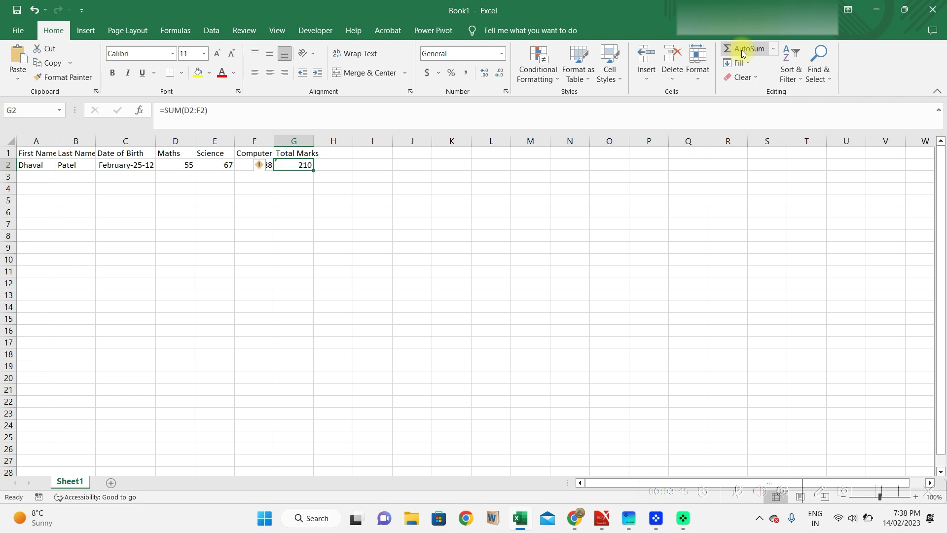
Add the Percentage Obtained header in H1.
key(Right)
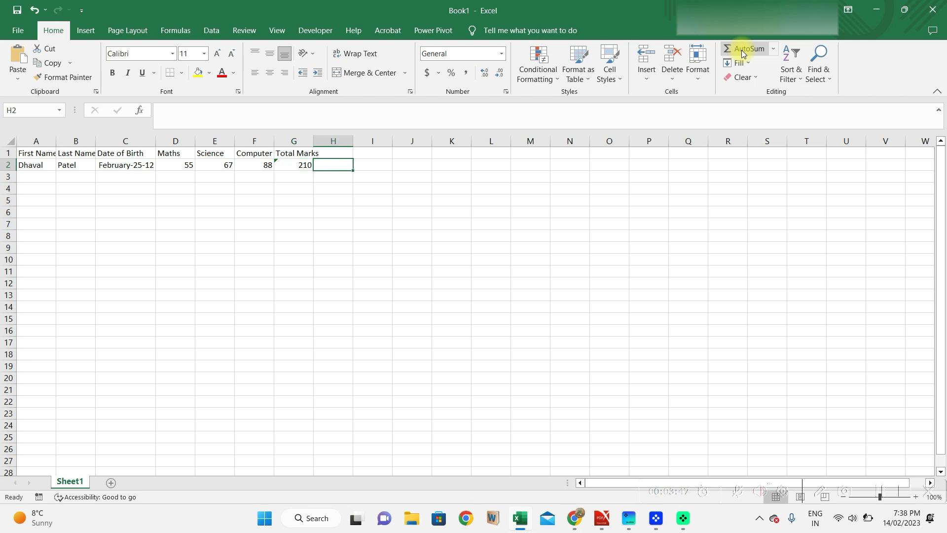
key(Page_Down)
key(Page_Up)
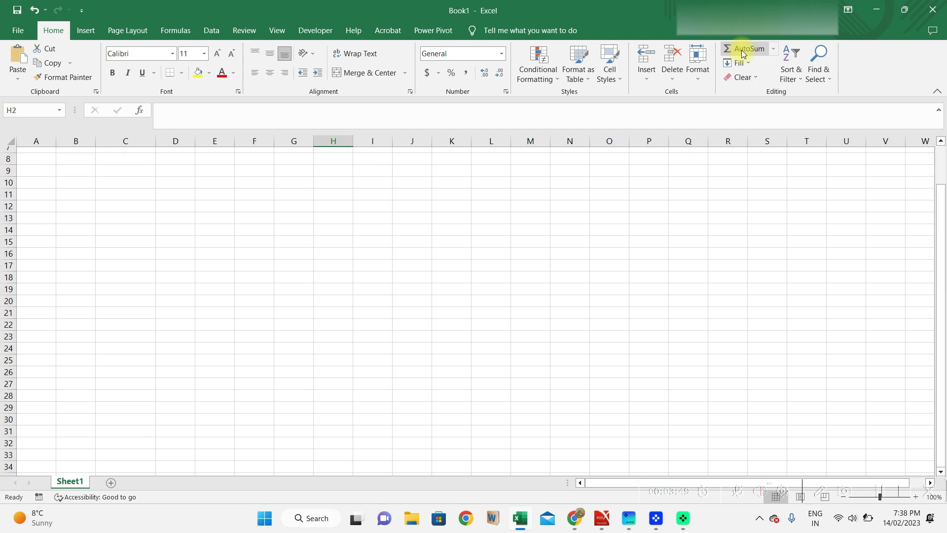
key(Up)
text(Perc)
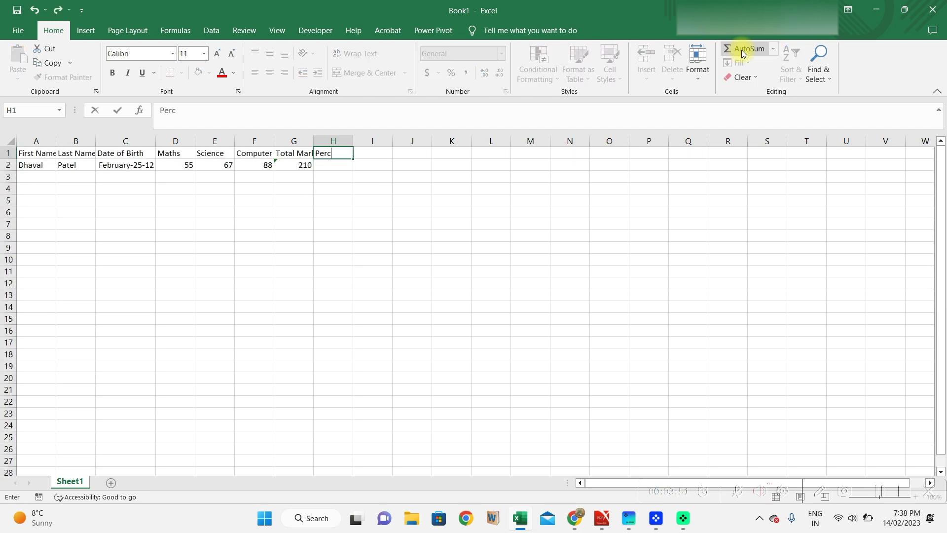
text(entage Obtained)
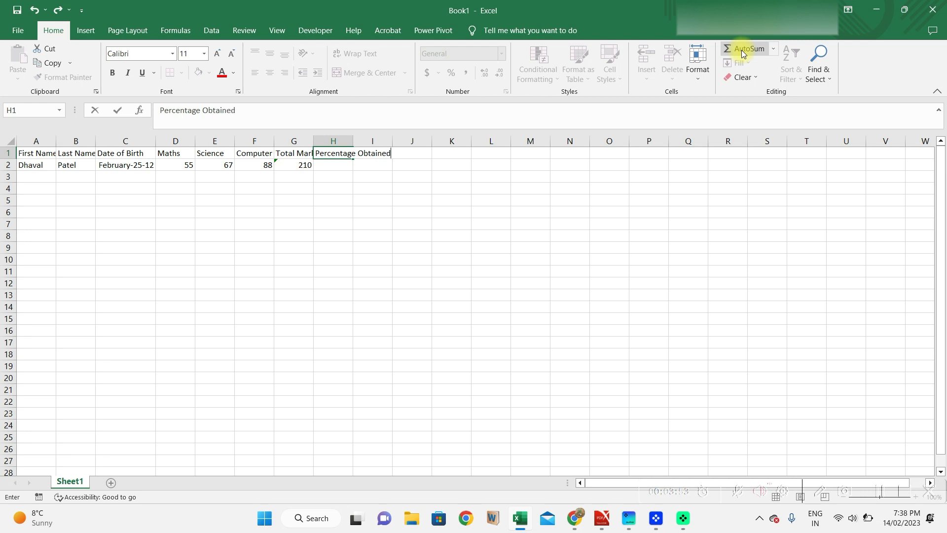
key(Return)
Enter =G2/300 in H2, which shows 0.7.
text(=)
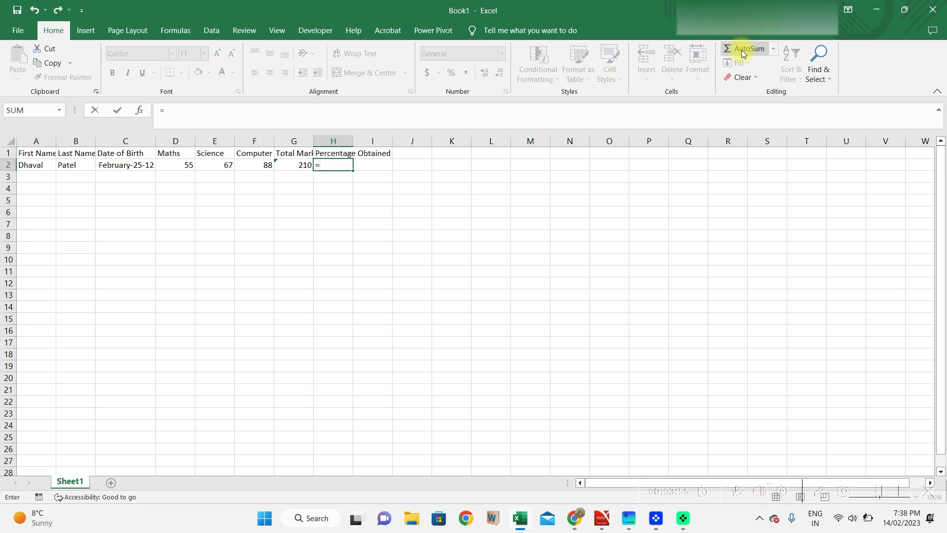
key(Left)
text(/300)
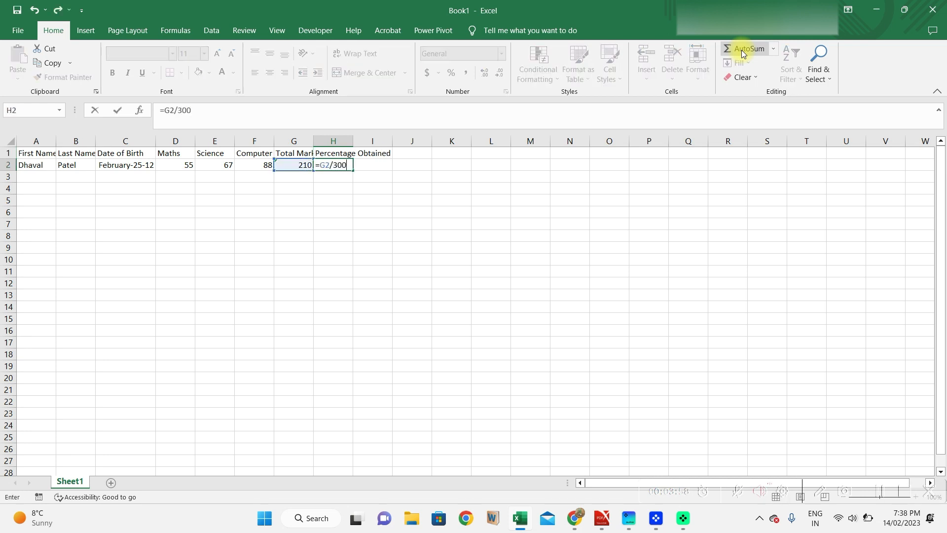
key(Return)
key(Up)
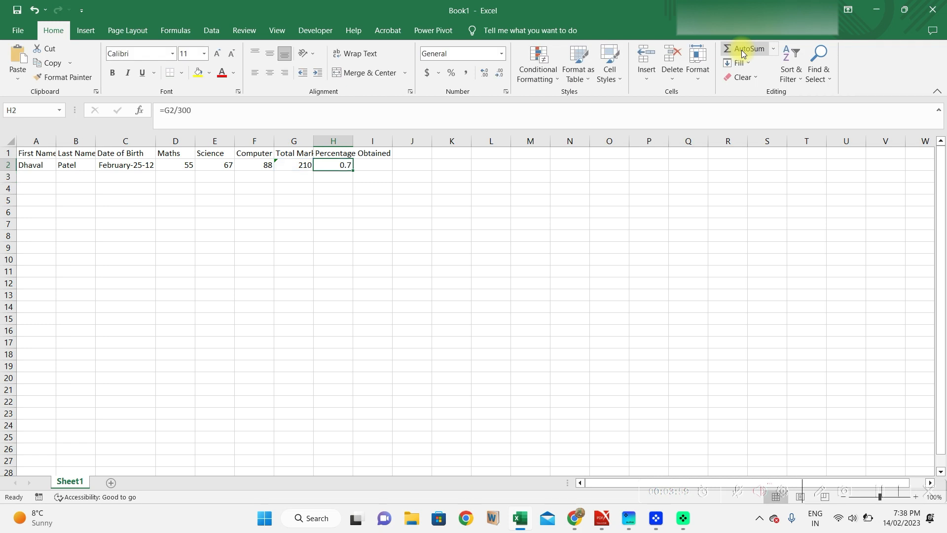
Format H2 as a percentage with two decimal places, showing 70.00%.
click(452, 75)
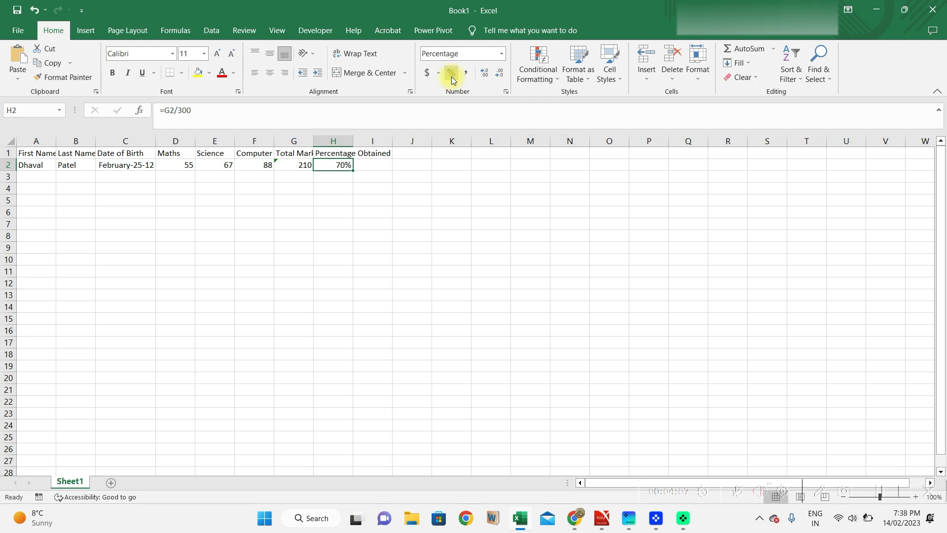
click(482, 79)
click(483, 78)
click(481, 77)
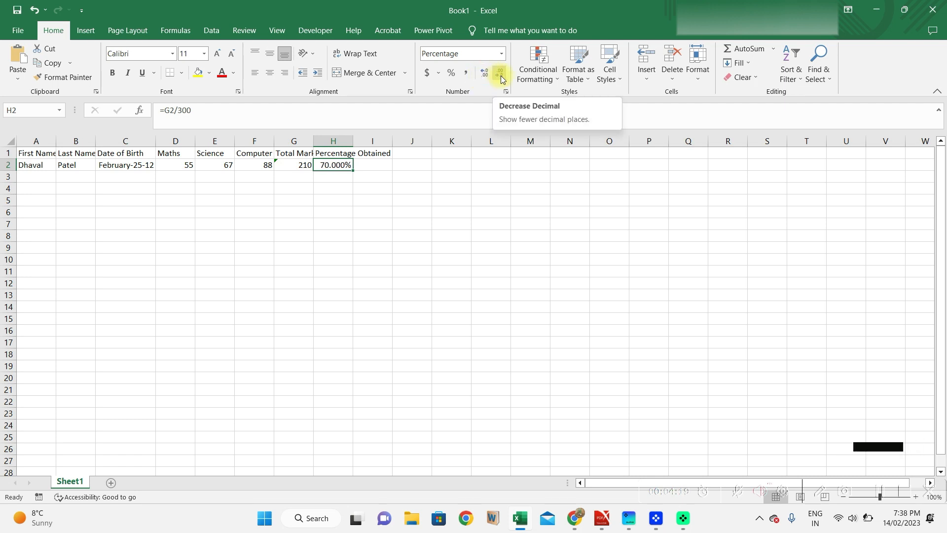
click(500, 74)
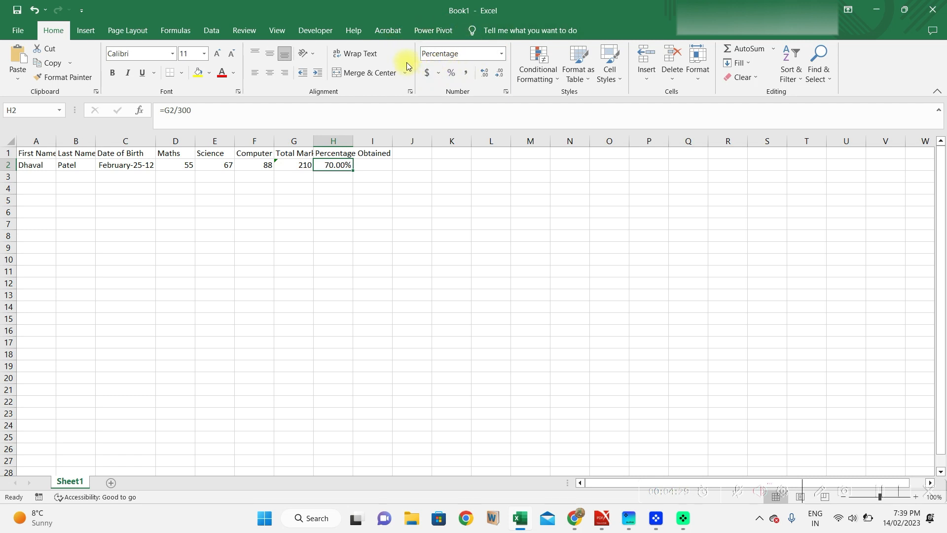
click(372, 161)
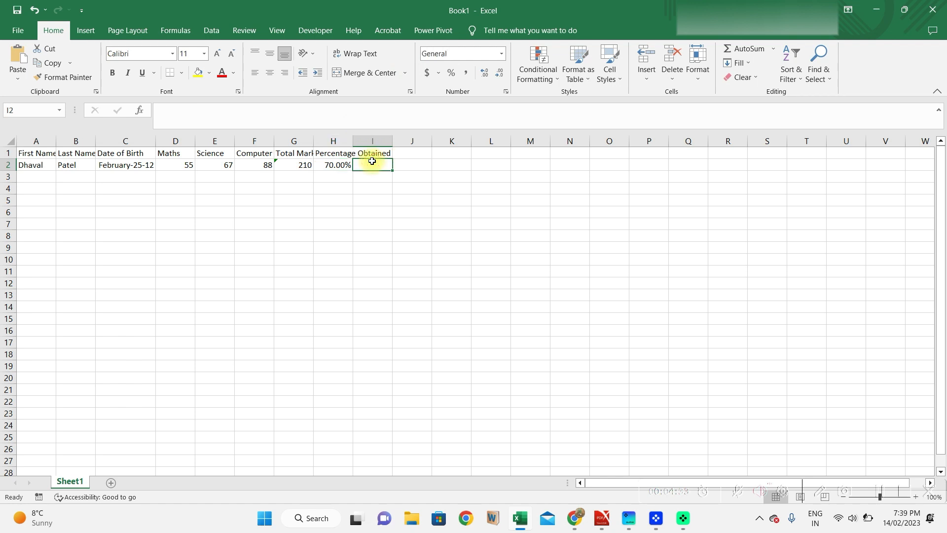
Add a Fees paid header in I1 and enter 1500 in I2.
key(Up)
text(Fees)
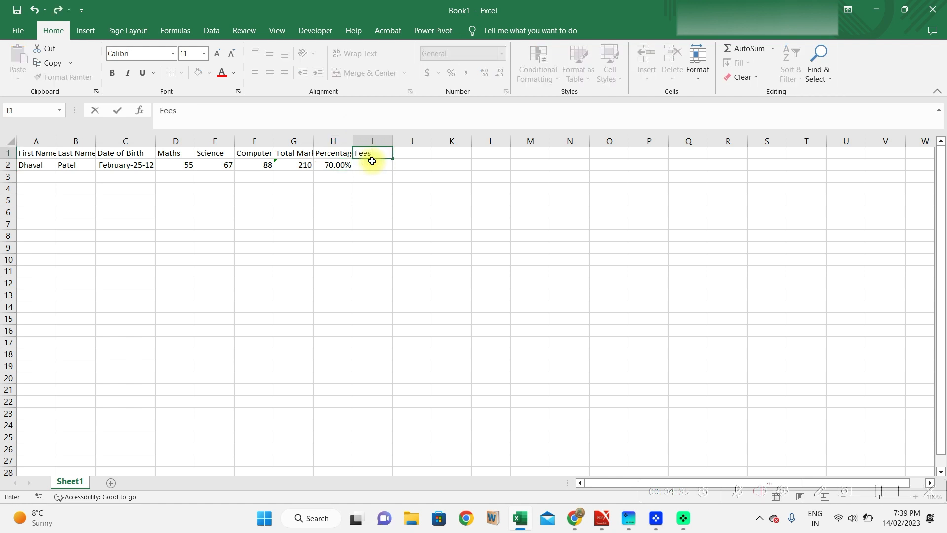
text( paid)
key(Return)
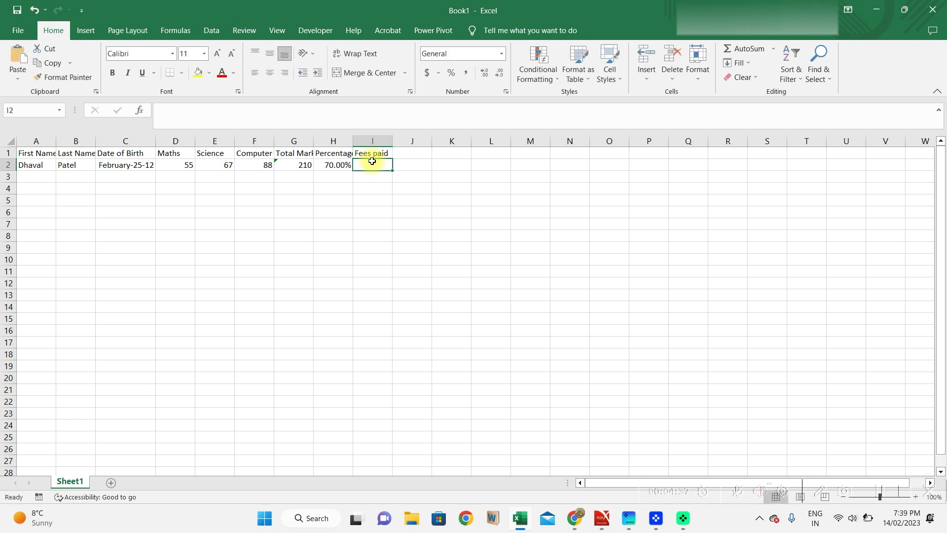
text(1500)
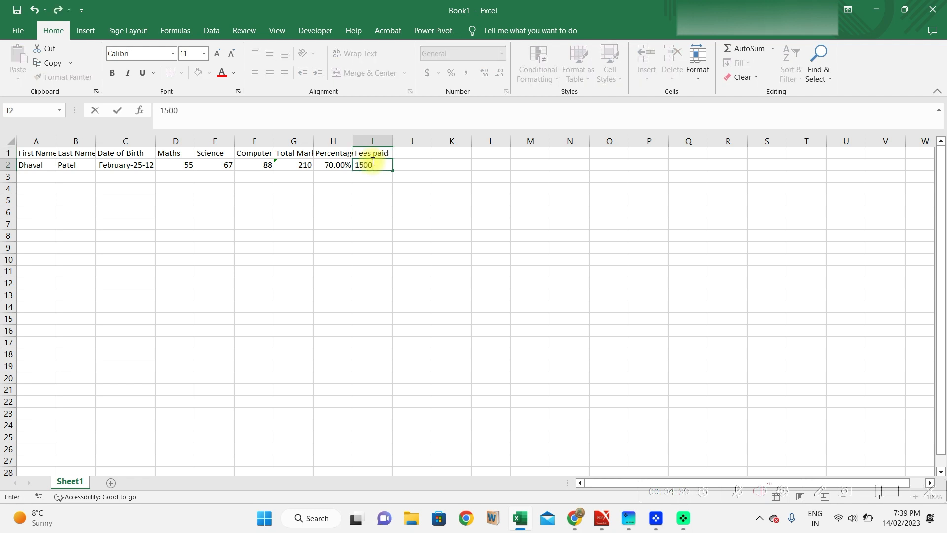
key(ctrl+Return)
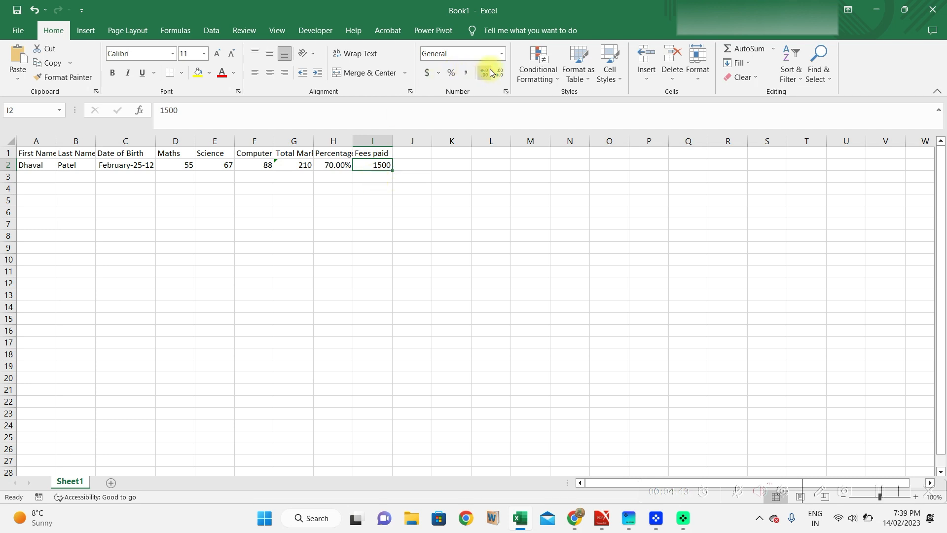
click(501, 53)
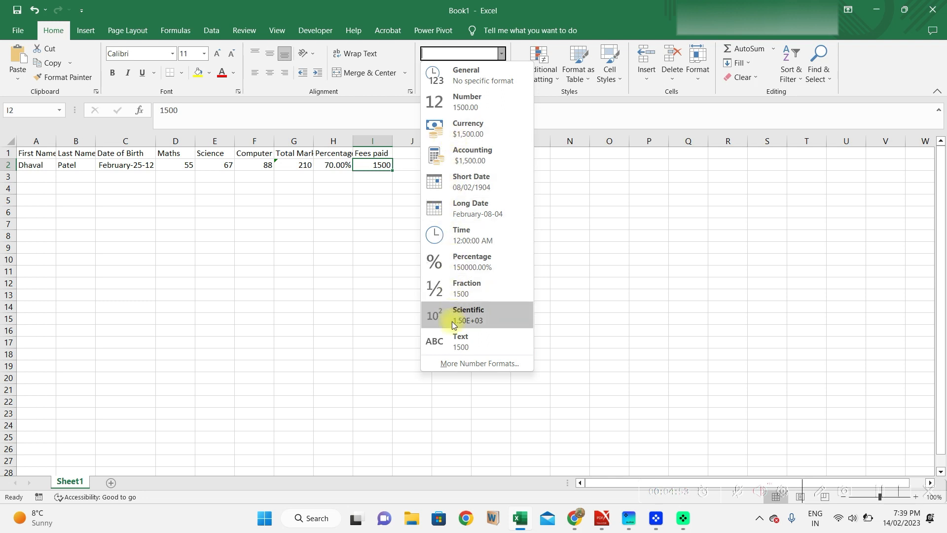
Apply a Currency format with the Indian rupee symbol to the fee in I2.
click(454, 363)
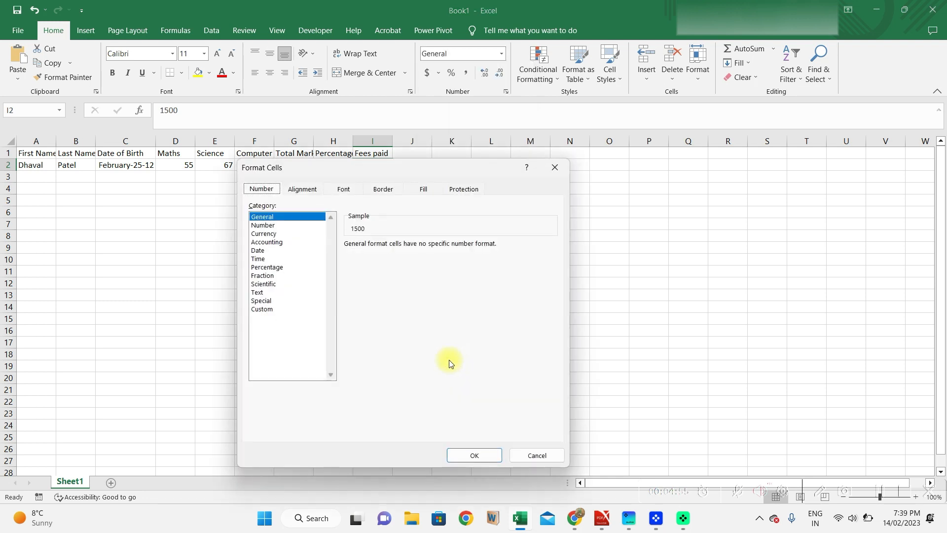
click(270, 233)
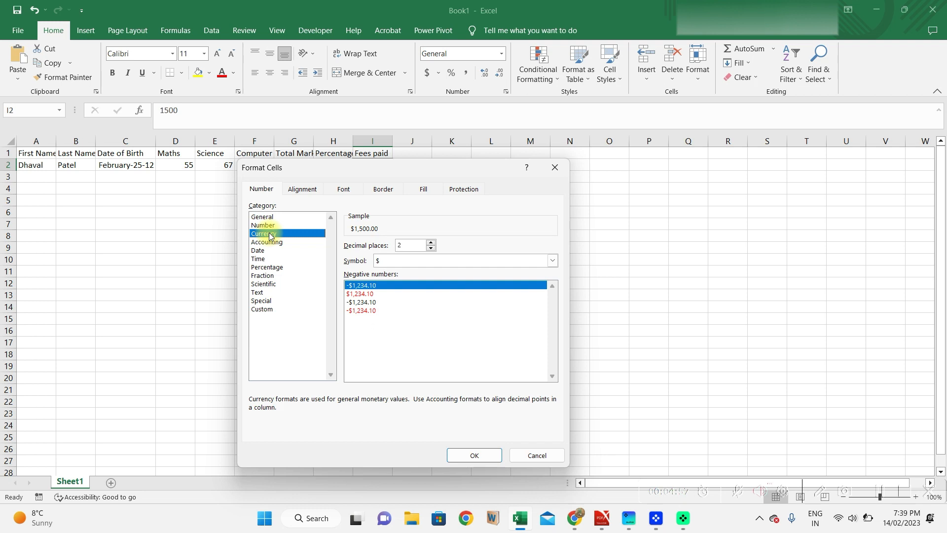
click(552, 261)
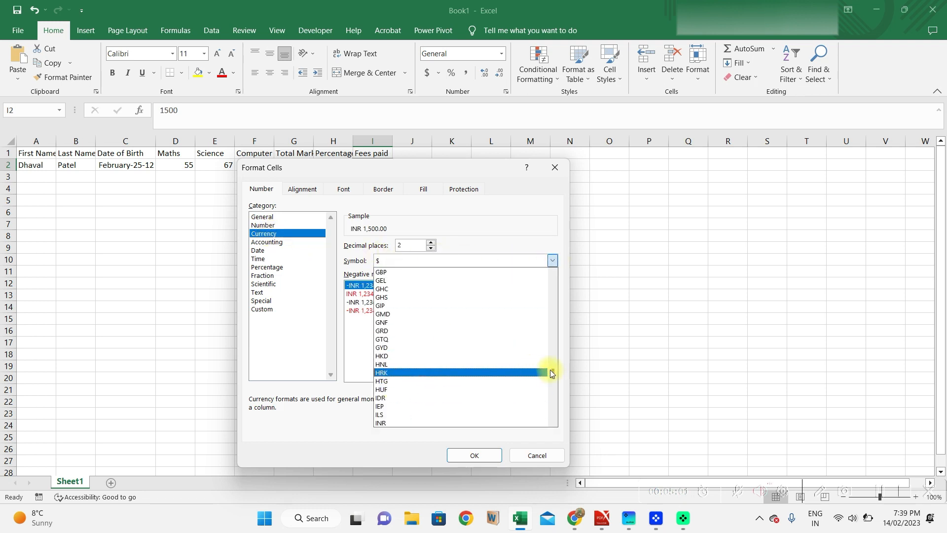
drag(554, 374, 543, 314)
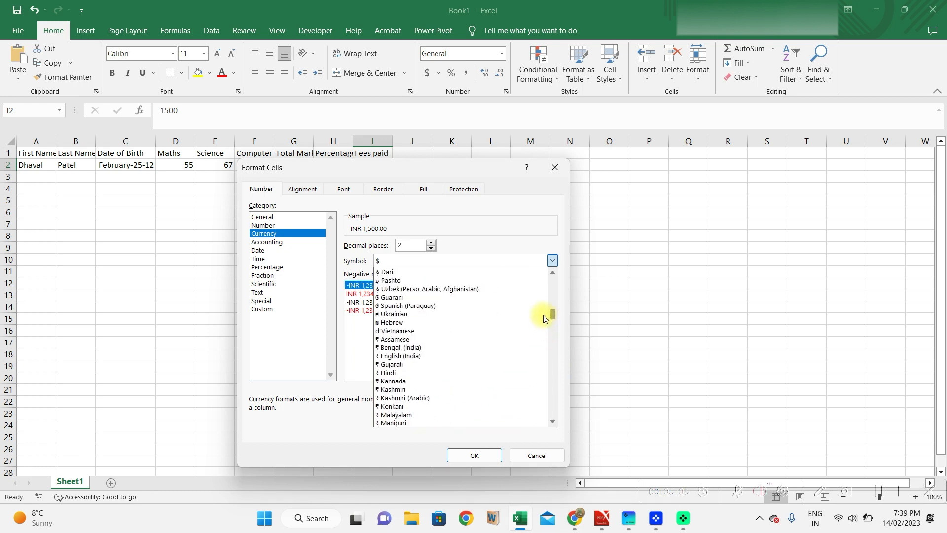
click(429, 356)
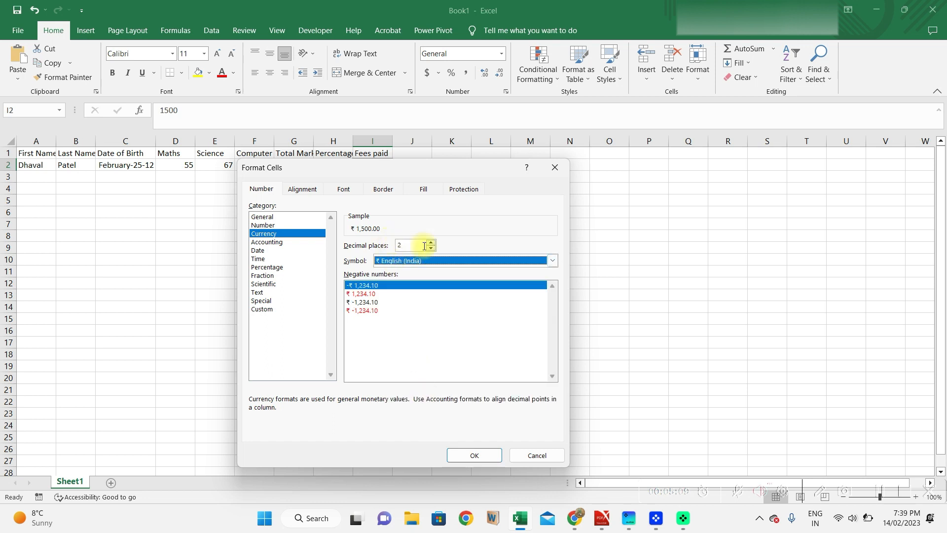
click(470, 452)
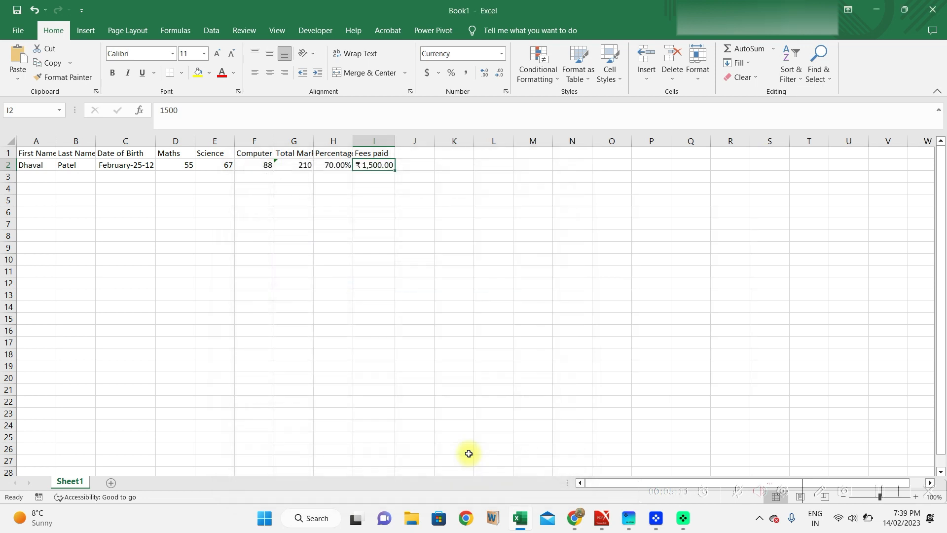
Switch I2 to the custom format #,##0;-#,##0 so it reads 1,500.
click(501, 54)
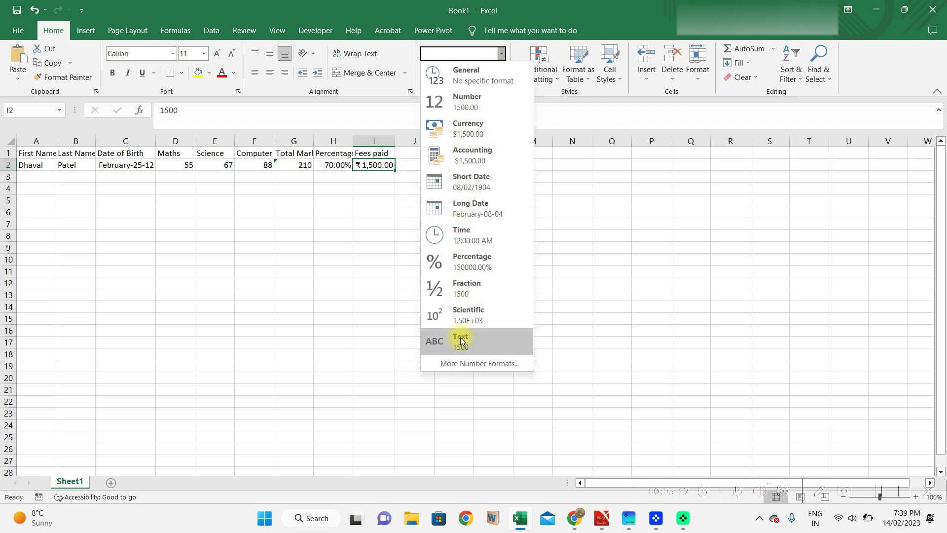
click(460, 364)
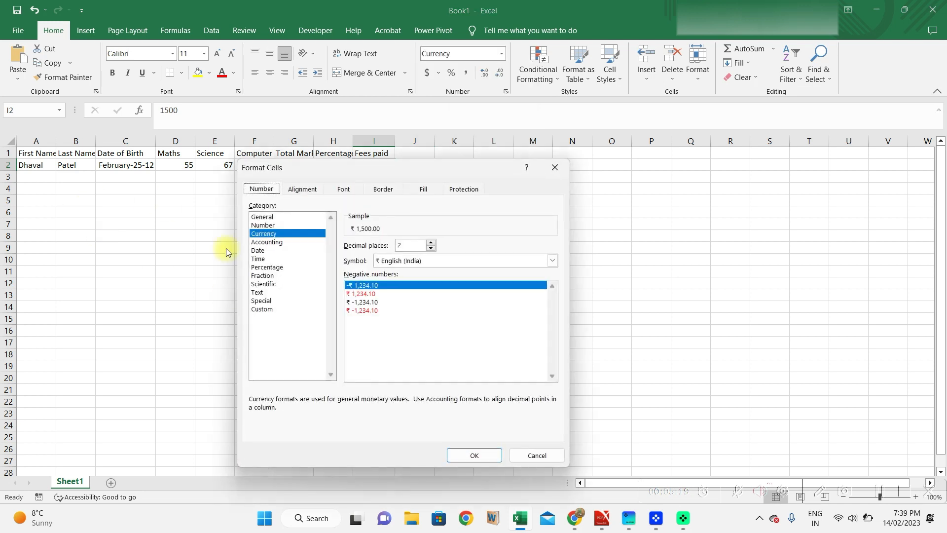
click(265, 308)
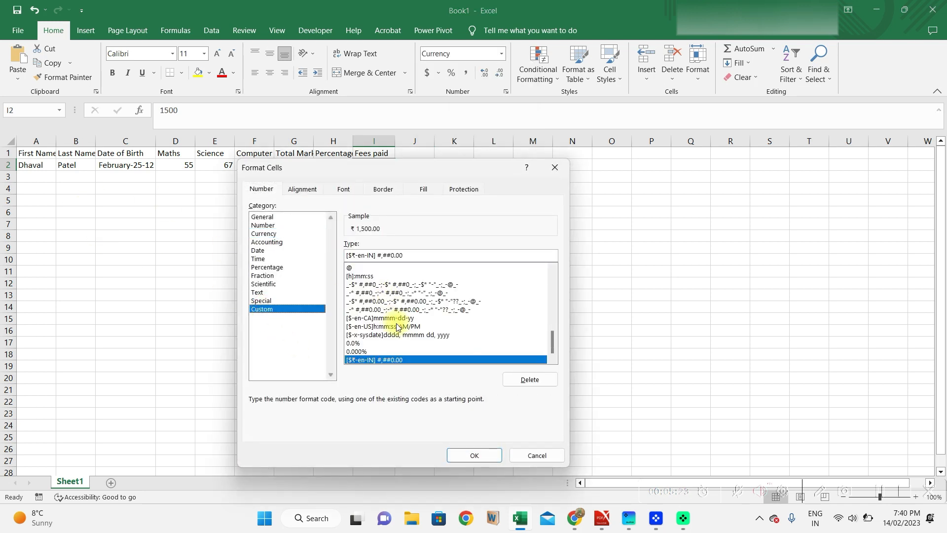
drag(552, 336, 549, 257)
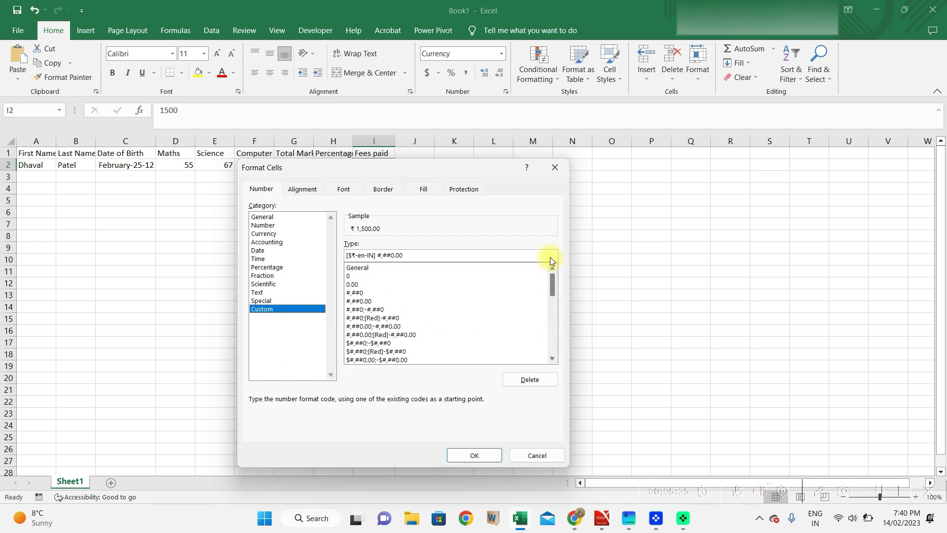
click(368, 309)
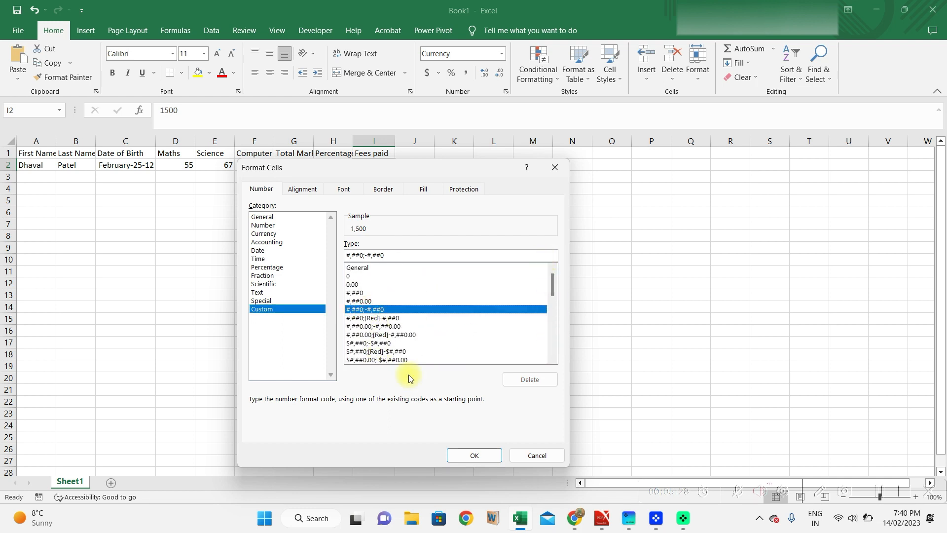
click(469, 452)
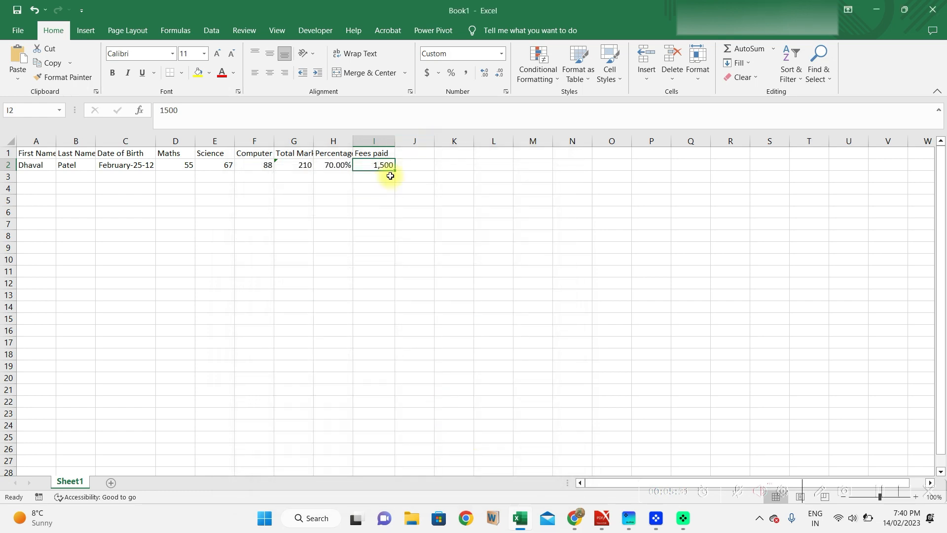
Apply the custom format $#,##0;[Red]-$#,##0 to I2.
click(502, 53)
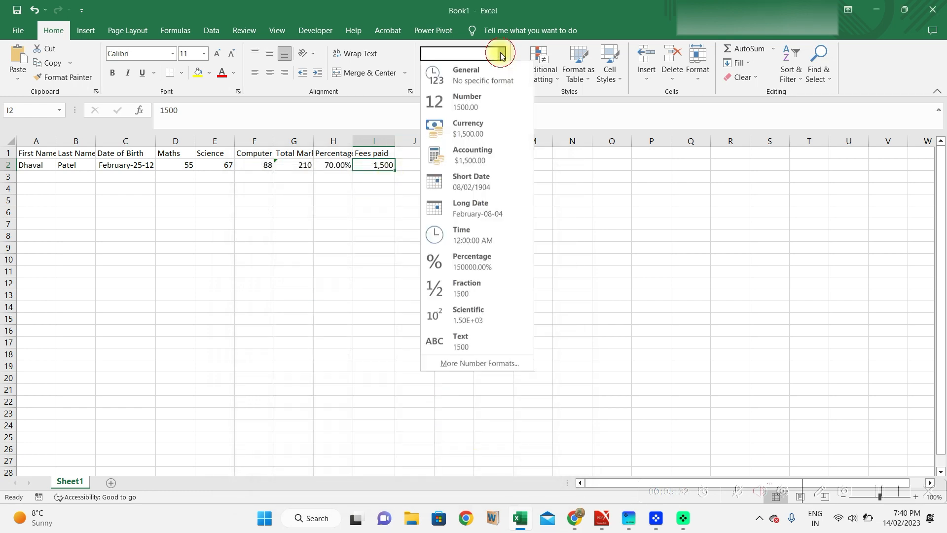
click(455, 363)
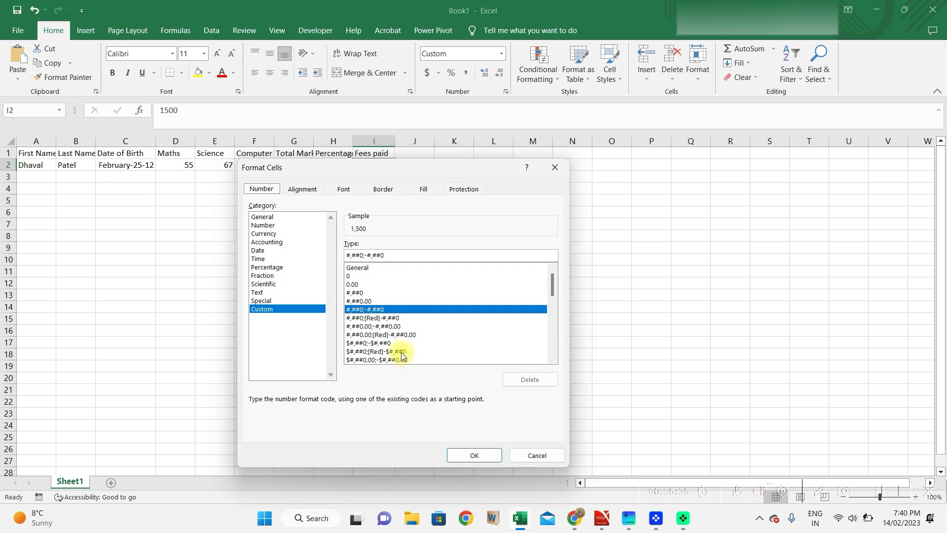
click(402, 352)
click(465, 456)
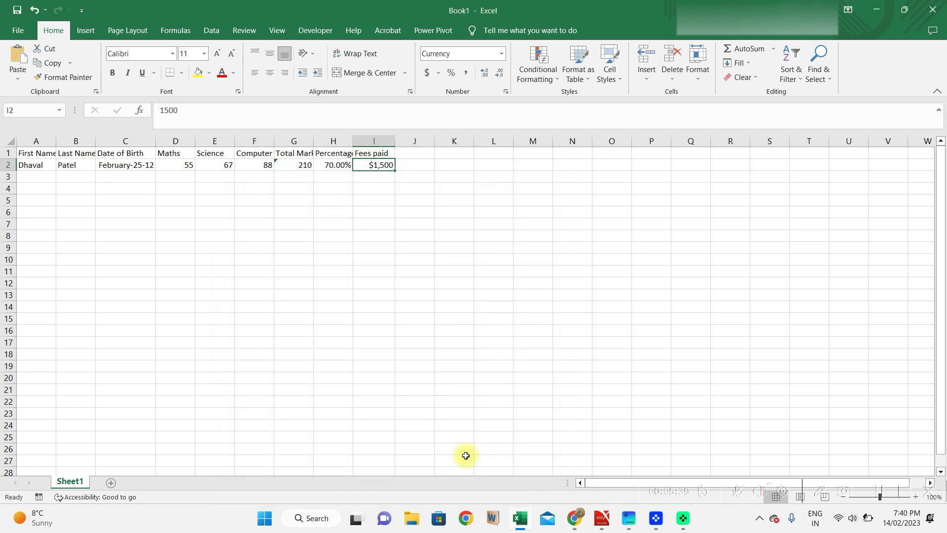
Enter -214 in I2, which displays in red as -$214.
text(-214)
key(Return)
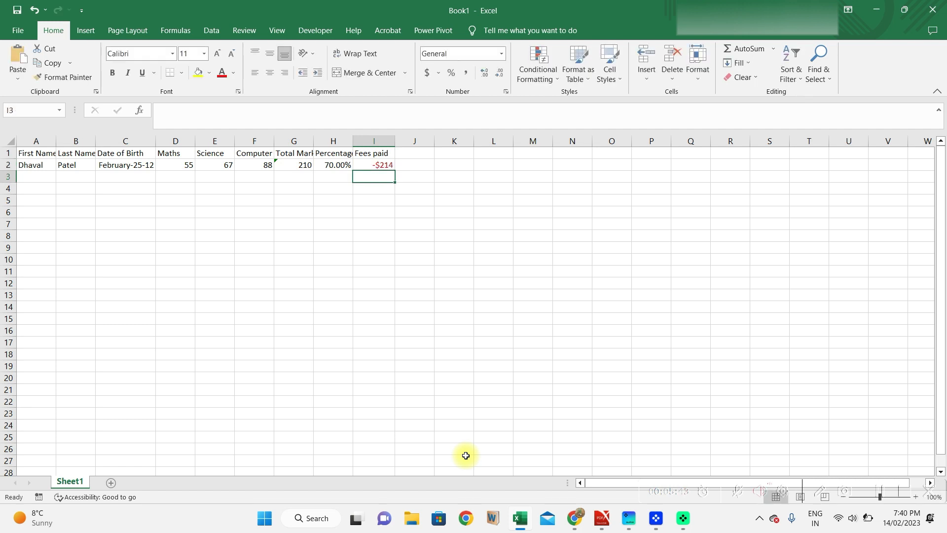
key(Up)
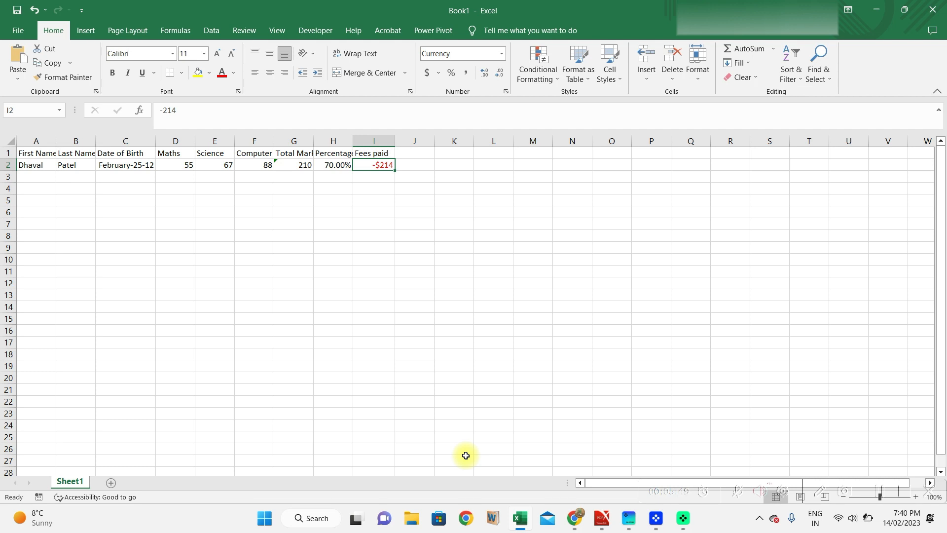
key(Down)
key(Left)
key(Left)
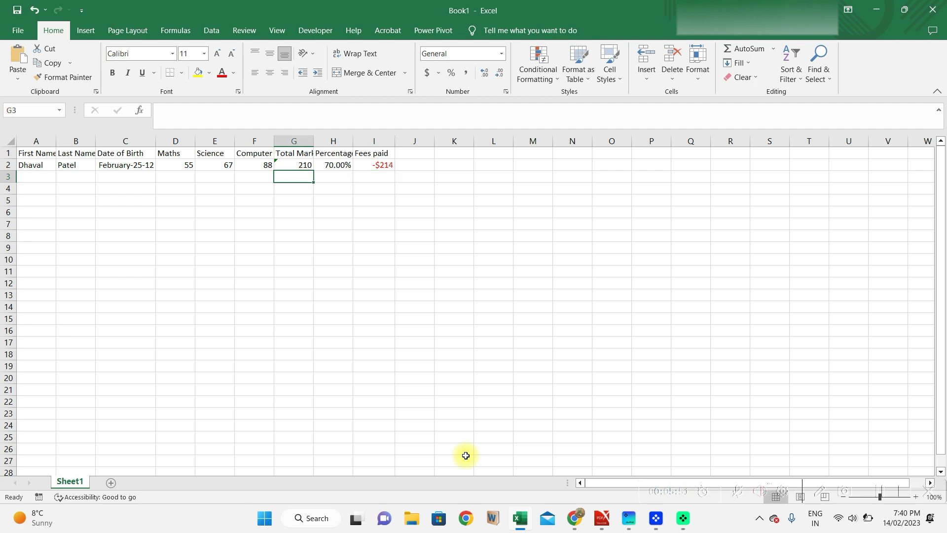
Bring up the finished five-student table with totals such as 210 and 70.00%.
key(Left)
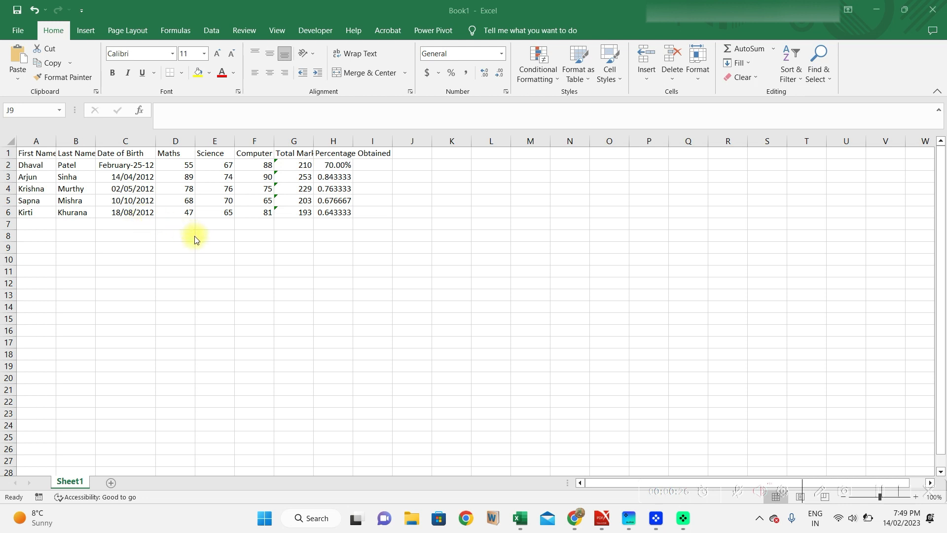
Inspect C2's February-25-12 date without changing it, then try selecting birth dates C3:C6.
double_click(114, 162)
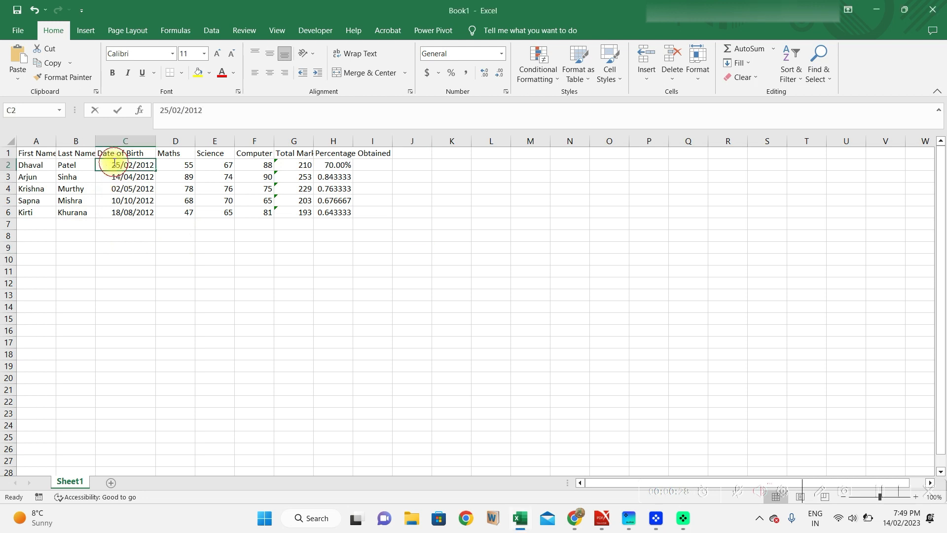
key(Escape)
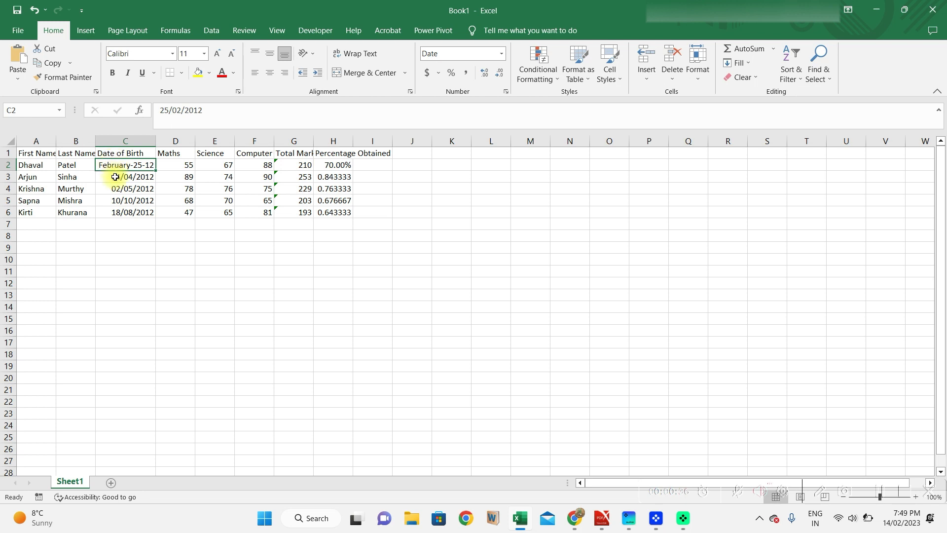
click(115, 176)
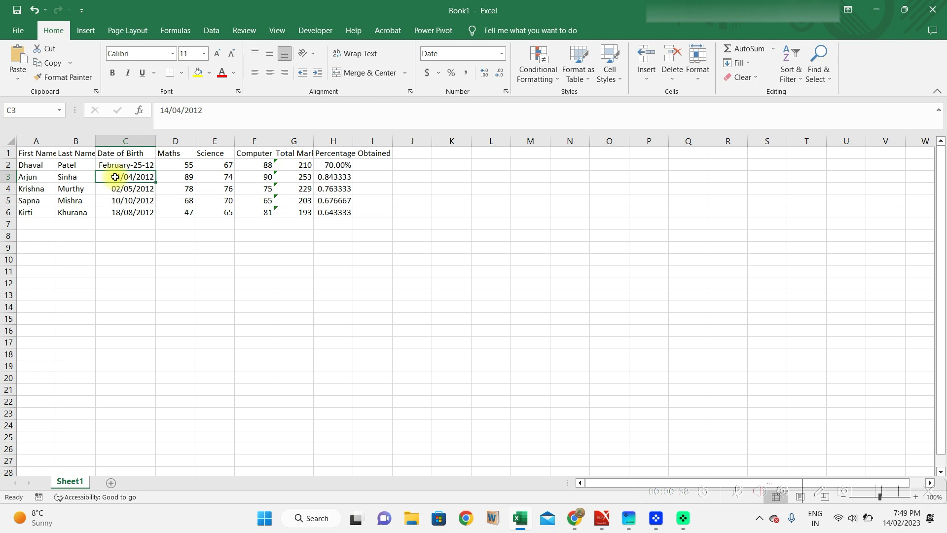
drag(115, 176, 122, 218)
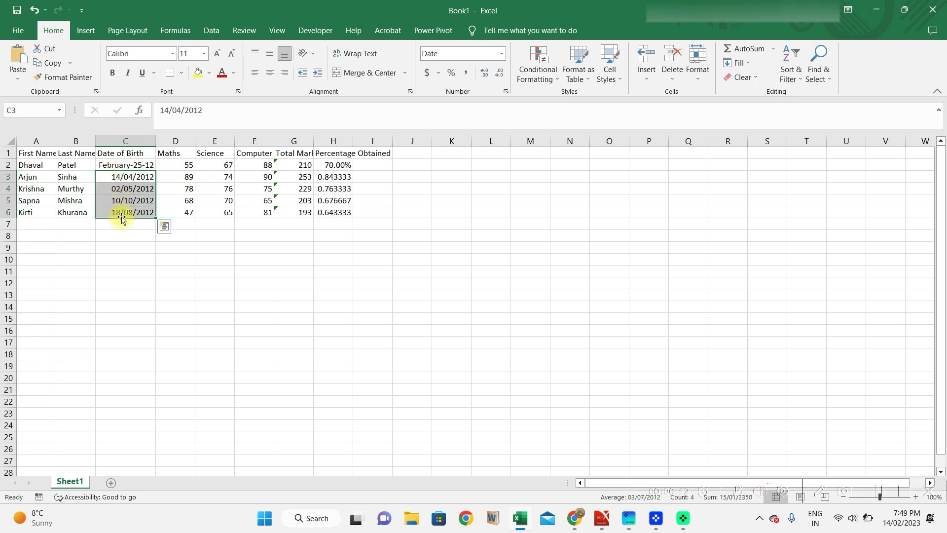
click(135, 175)
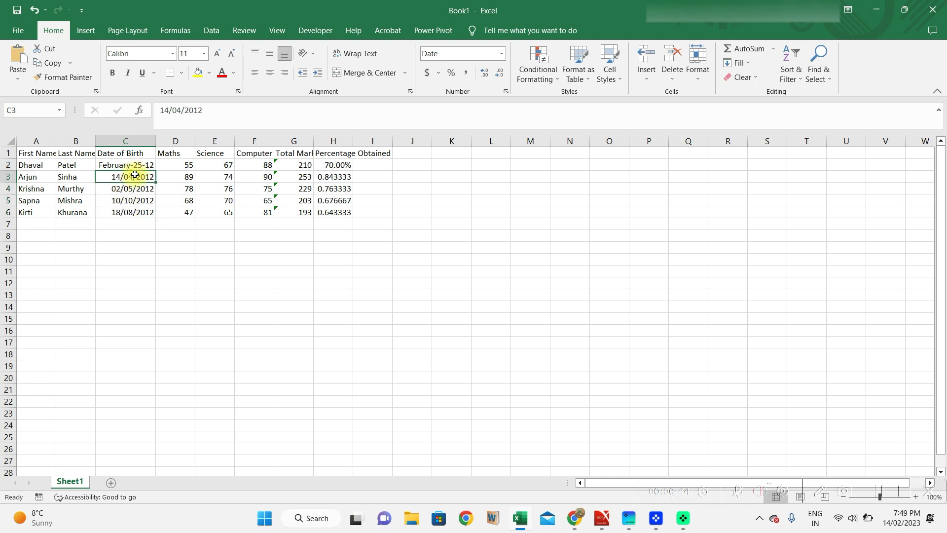
key(shift+Down)
key(shift+Down)
key(shift+Down)
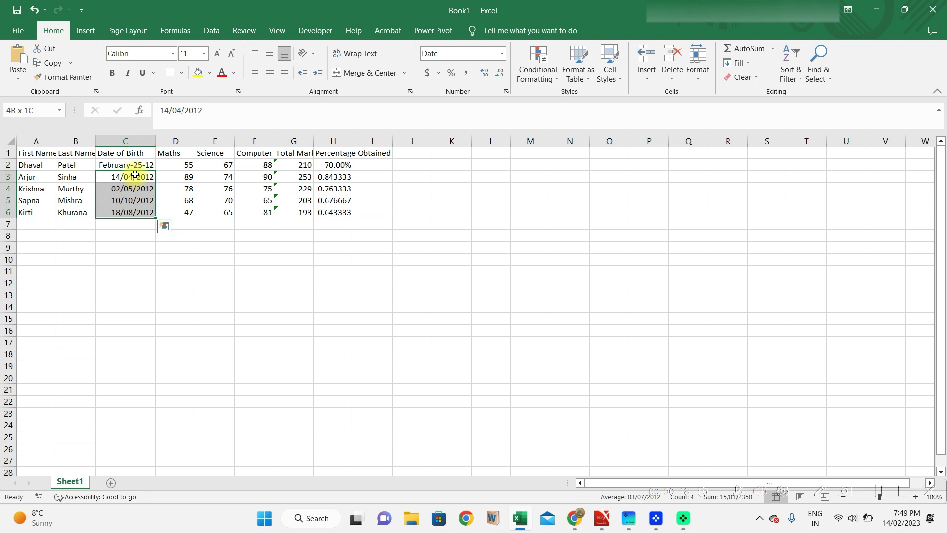
key(Up)
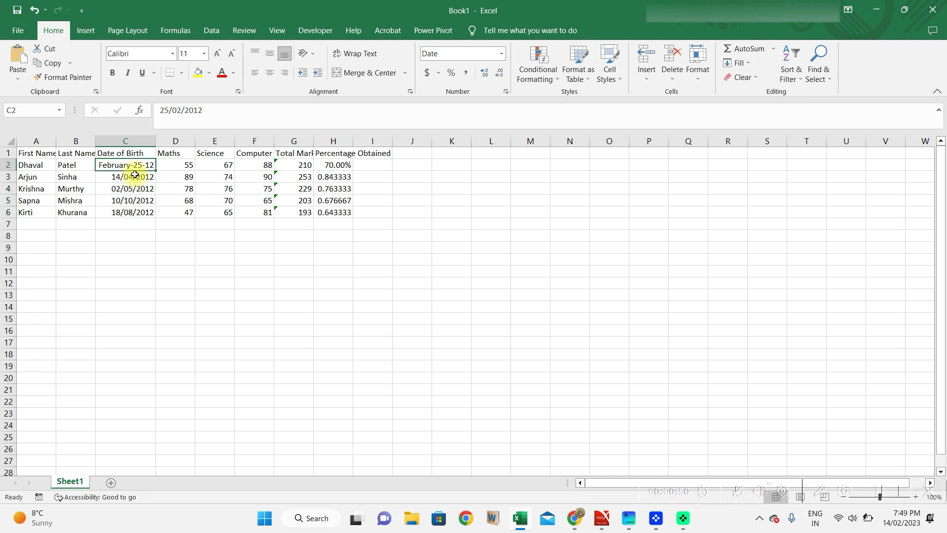
key(Down)
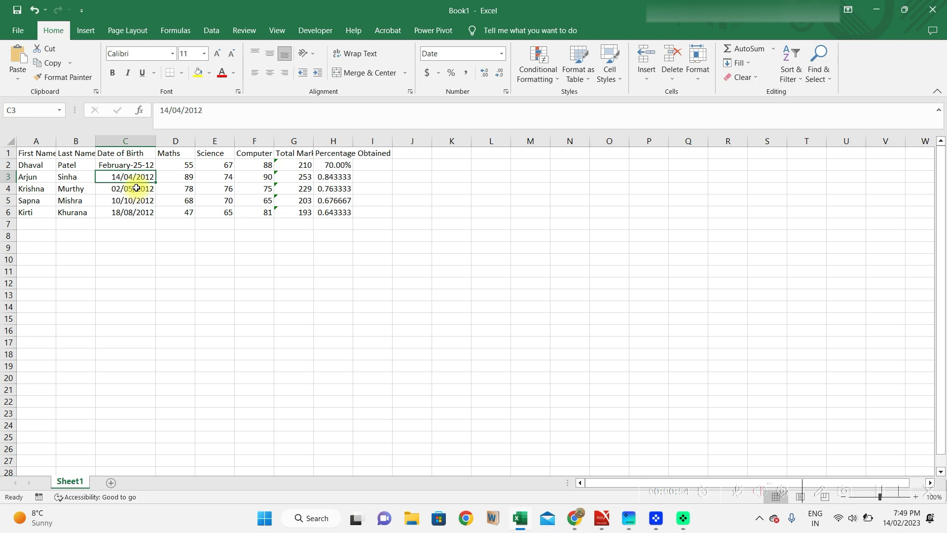
click(136, 176)
Select the four short-format birth dates C3:C6 and bring up the Number Format list.
key(shift+Down)
key(shift+Down)
key(Up)
key(Down)
key(ctrl+shift+Down)
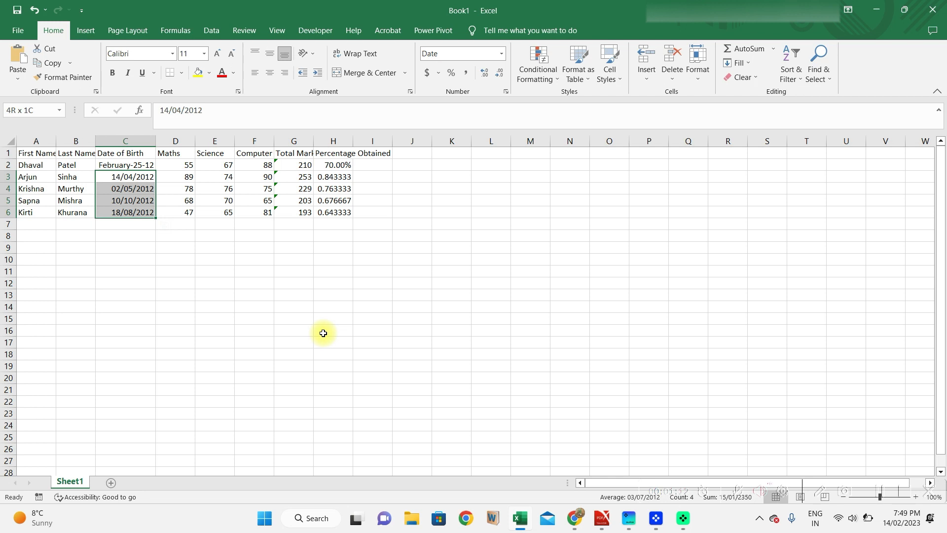
key(shift+Up)
key(shift+Up)
key(shift+Up)
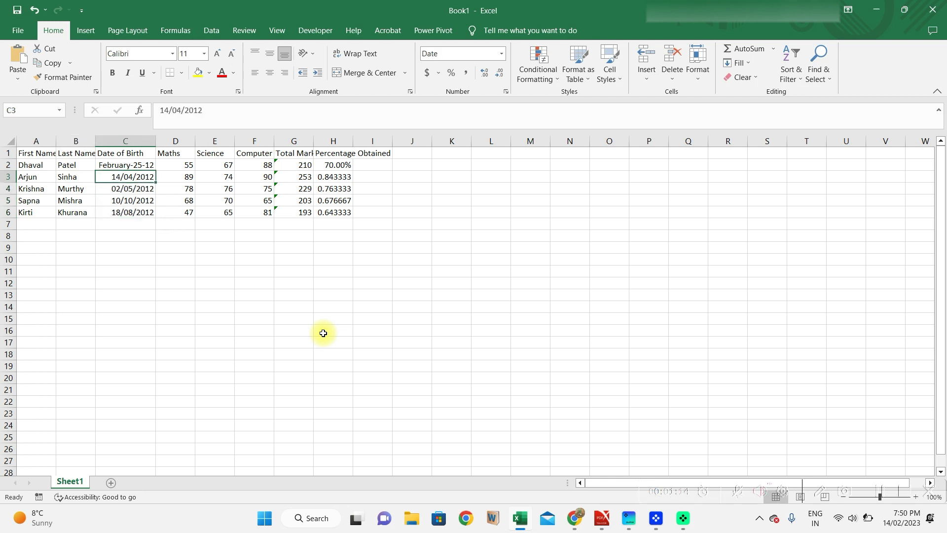
key(shift+Right)
key(shift+Right)
key(shift+Right)
key(shift+Right)
key(shift+Right)
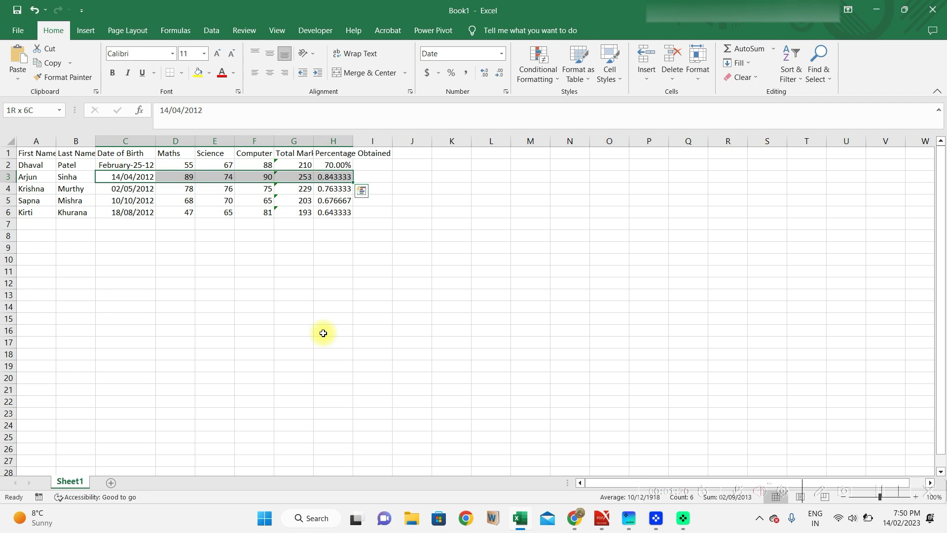
key(shift+Left)
key(shift+Left)
key(shift+Left)
key(shift+Left)
key(shift+Left)
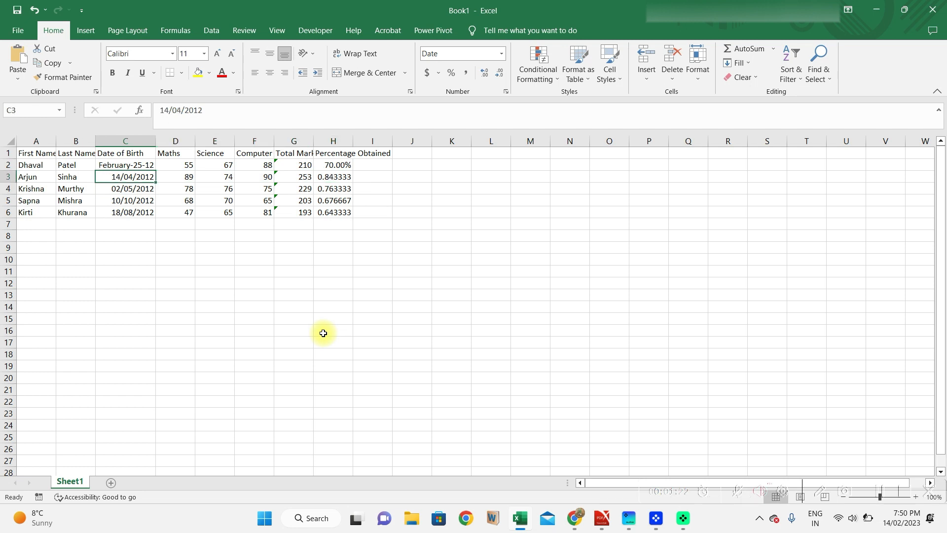
key(shift+Down)
key(shift+Down)
key(shift+Down)
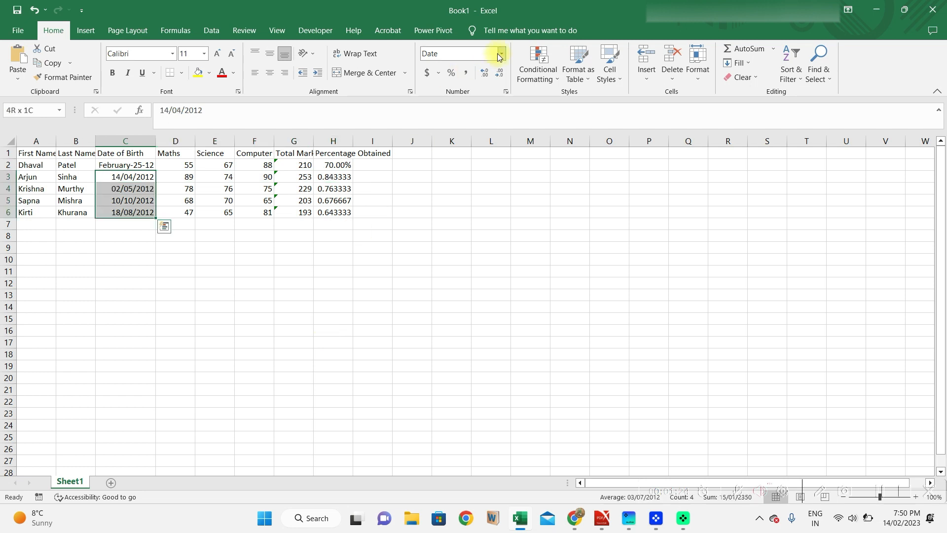
click(503, 54)
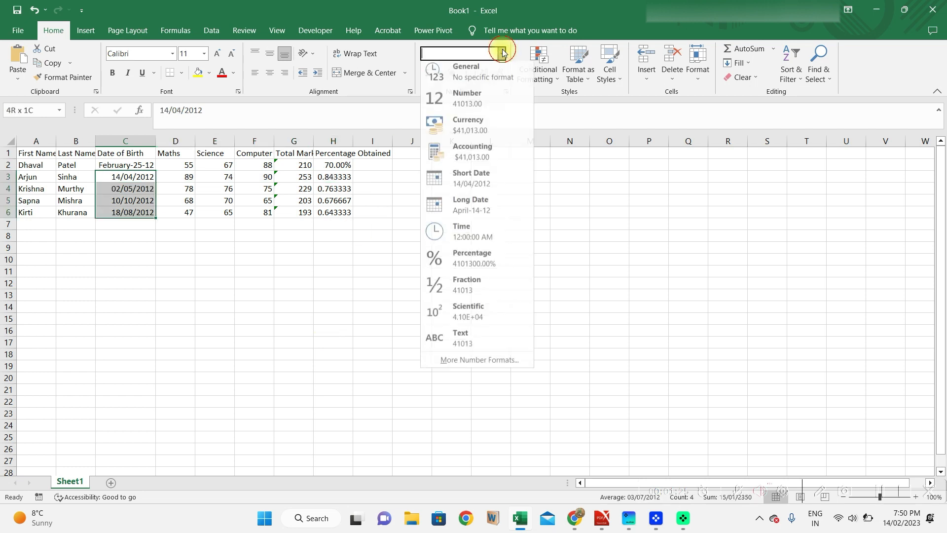
Apply the long Month-dd-yy date style to C3:C6, e.g. April-14-12.
click(485, 369)
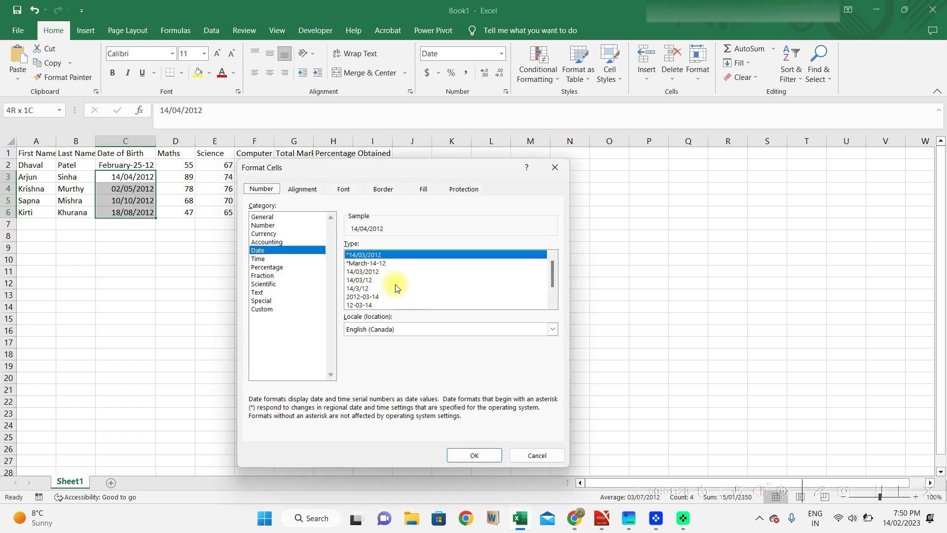
click(365, 263)
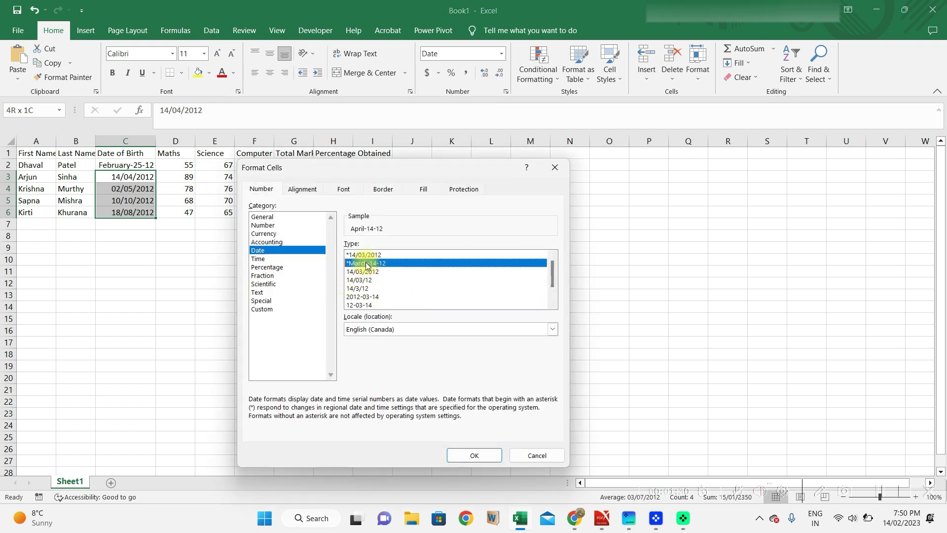
click(466, 454)
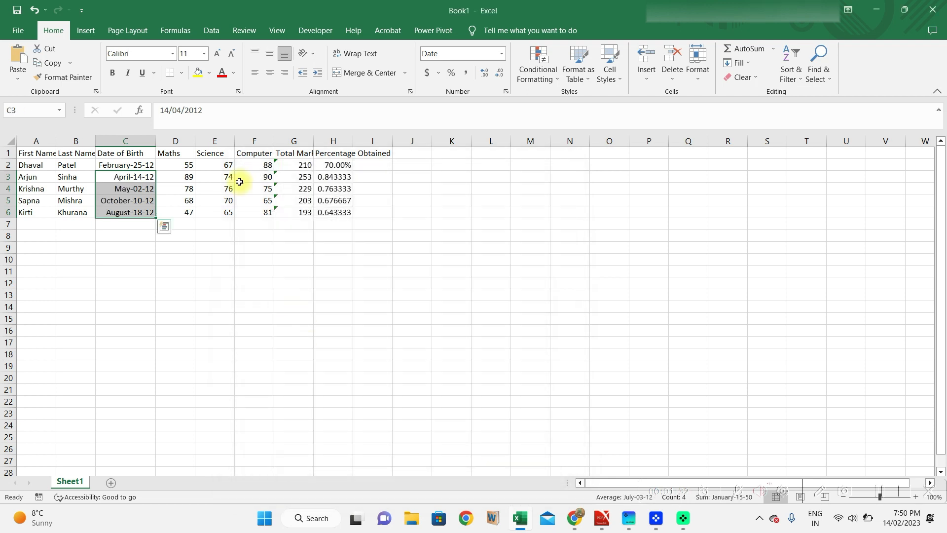
Check G5's SUM total, then pick up H2's percentage format and cancel it.
click(291, 205)
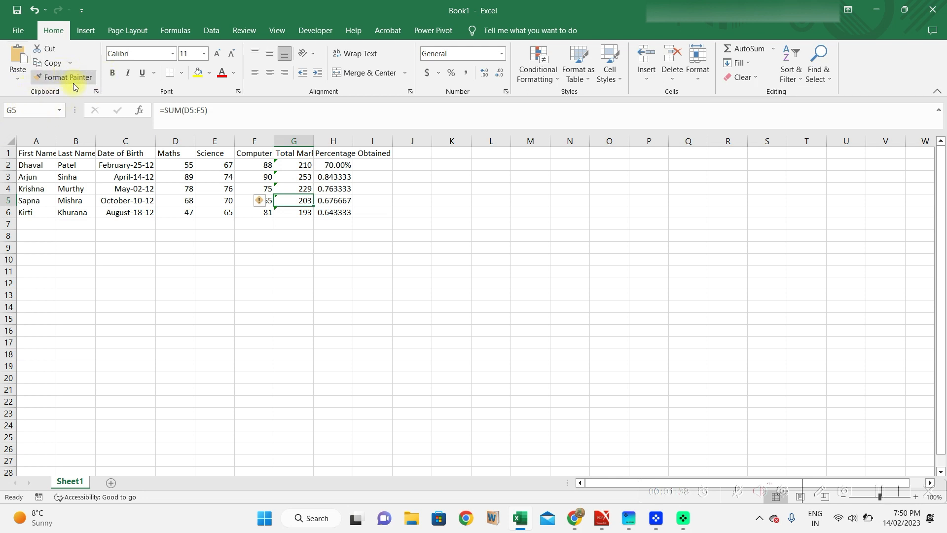
click(337, 165)
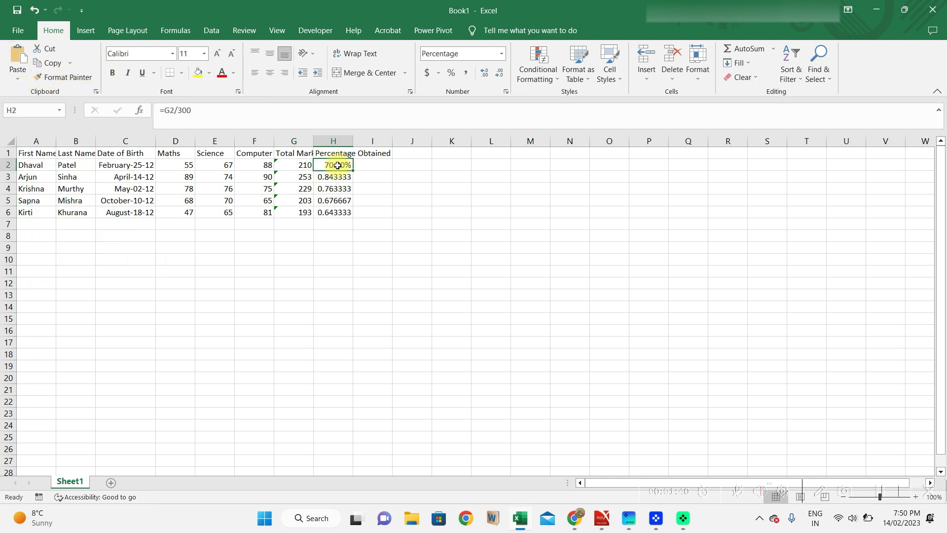
click(82, 78)
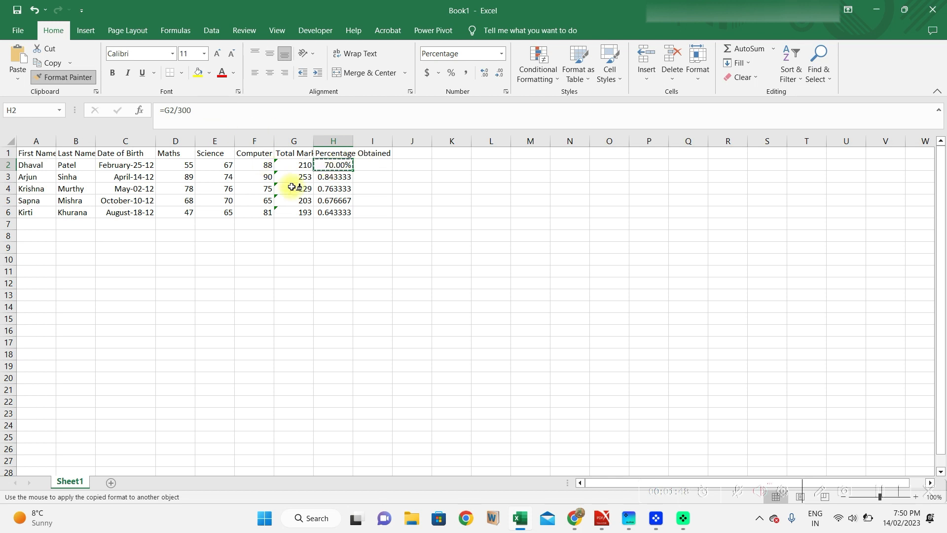
key(Escape)
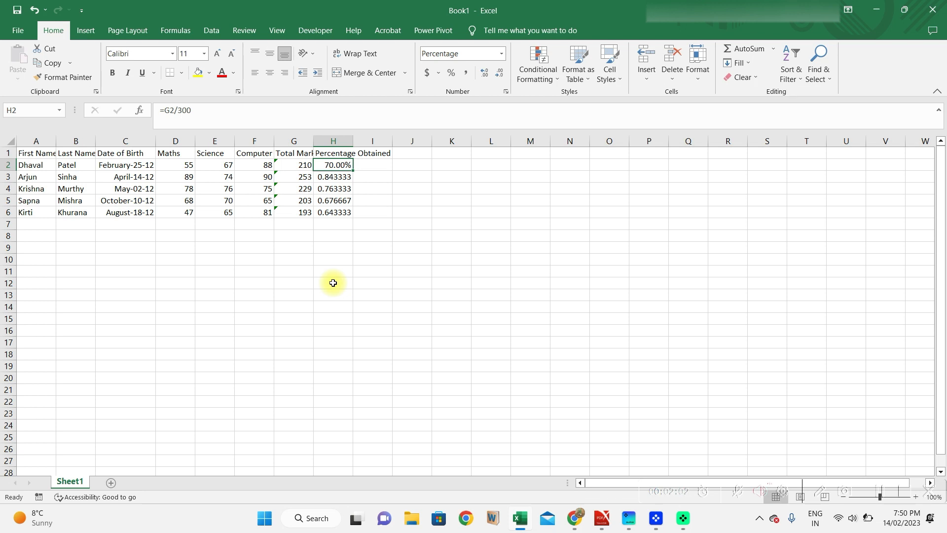
Undo the C3:C6 date style and try painting C2's date format onto C3, then undo.
key(ctrl+z)
click(133, 165)
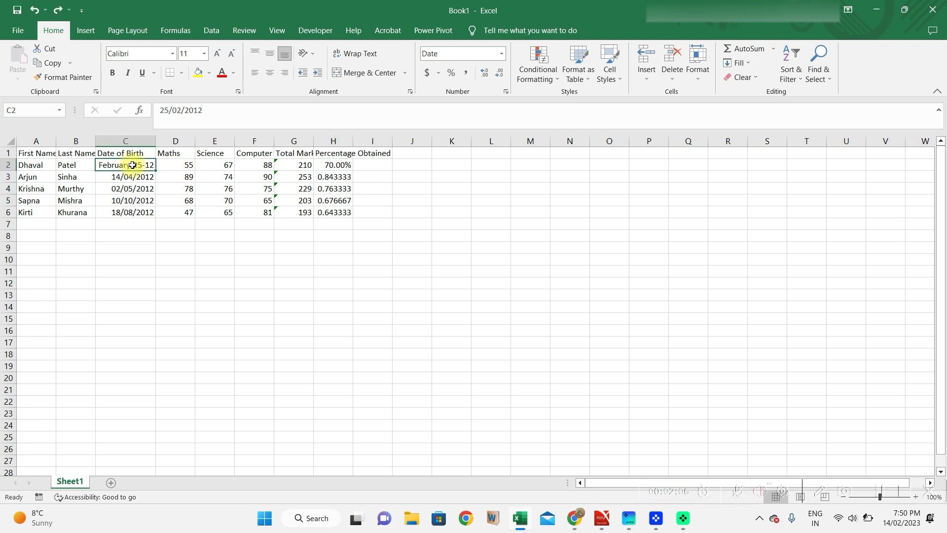
click(75, 79)
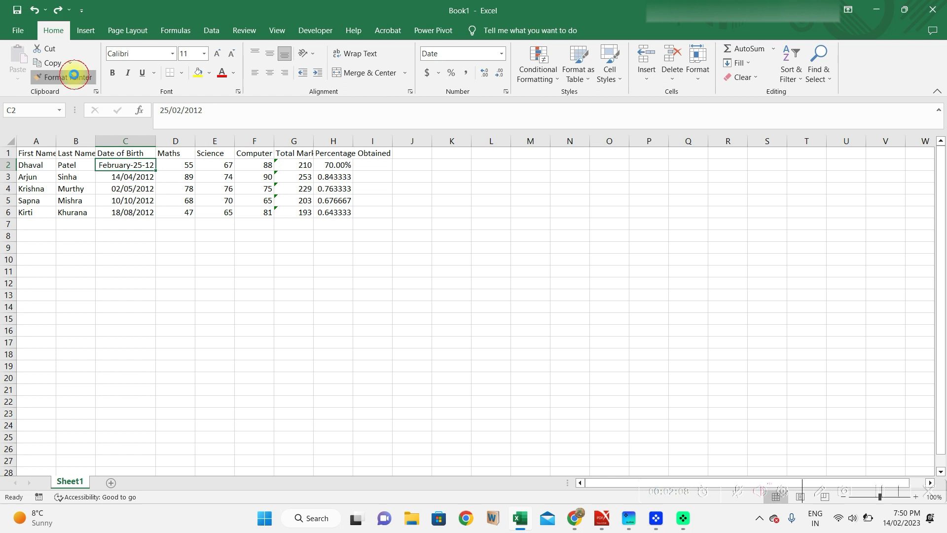
key(Down)
key(Return)
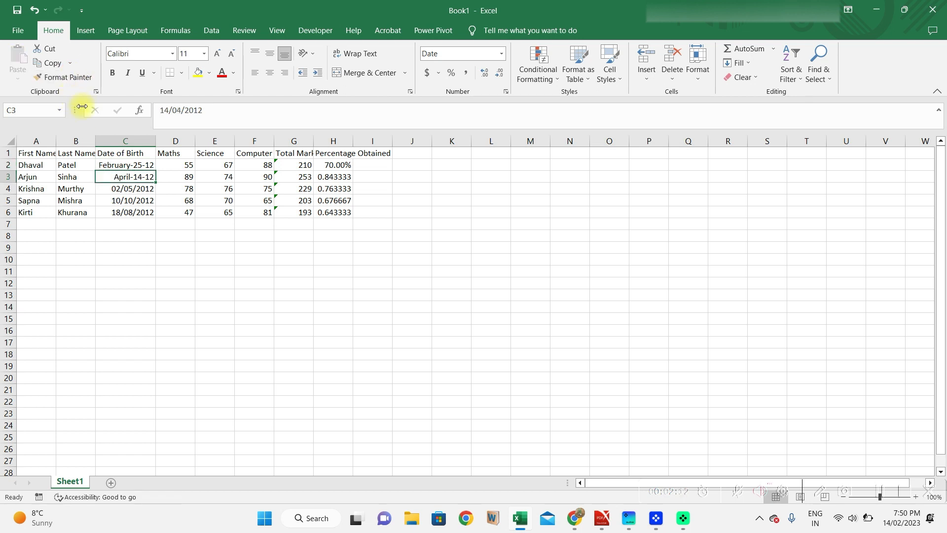
key(Down)
key(Up)
key(ctrl+z)
key(ctrl+c)
Paint C2's long date format across C2:C6 and pick up H2's percentage format.
click(127, 166)
key(ctrl+c)
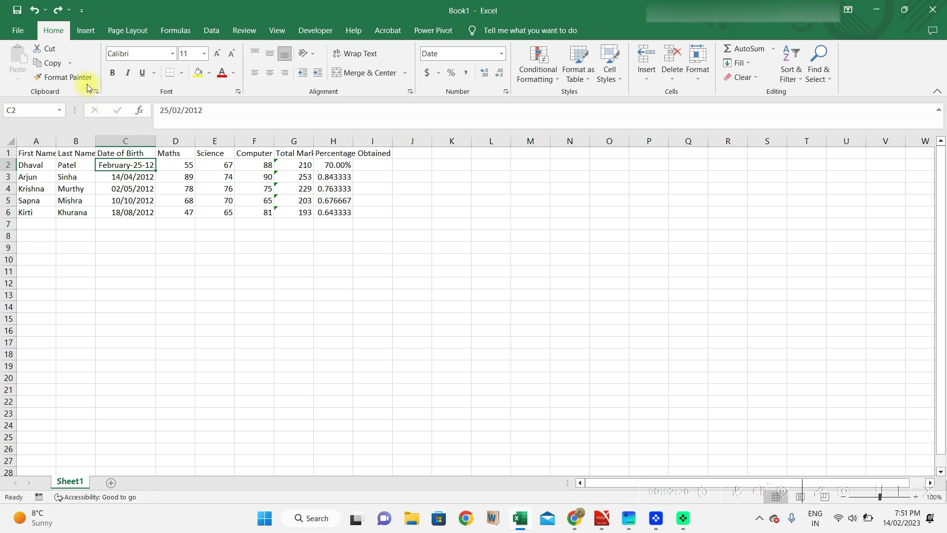
click(69, 77)
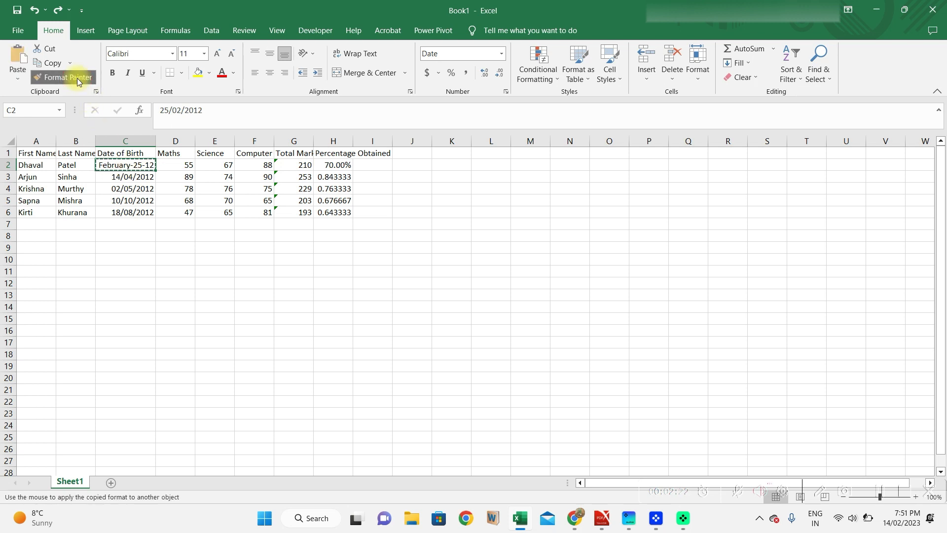
key(shift+Down)
key(shift+Down)
key(shift+Down)
key(shift+Down)
key(Return)
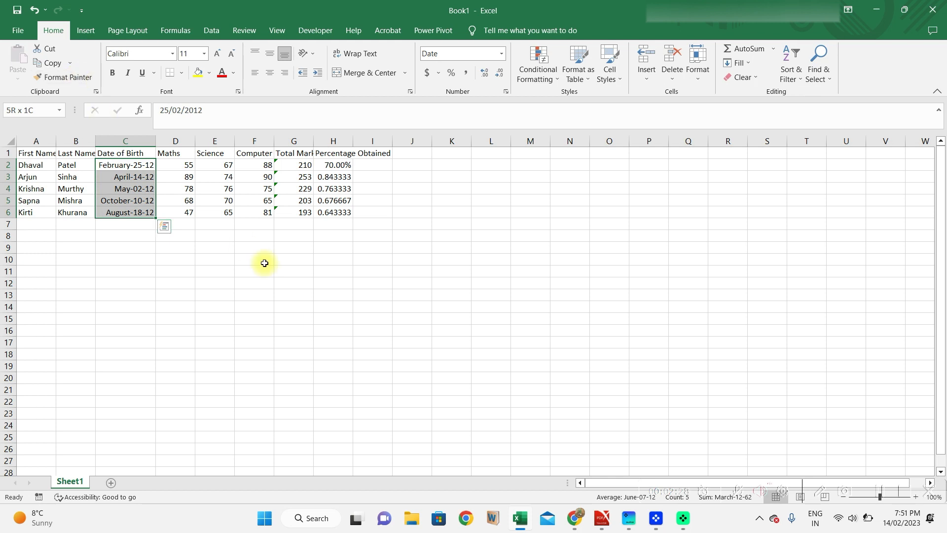
click(337, 163)
click(82, 77)
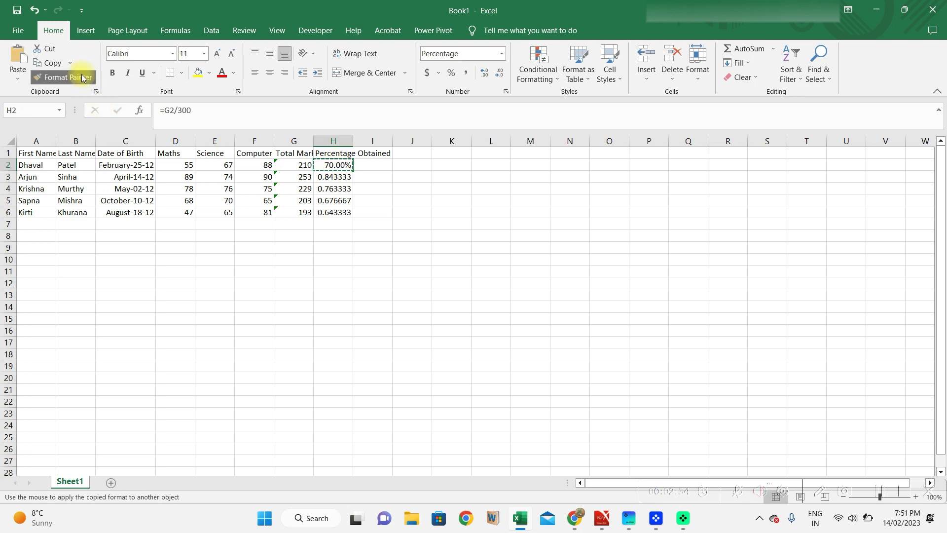
Paint H2's percentage format onto H3:H6, giving 84.33%, 76.33%, 67.67% and 64.33%.
key(shift+Down)
key(shift+Down)
key(shift+Down)
key(shift+Down)
key(Return)
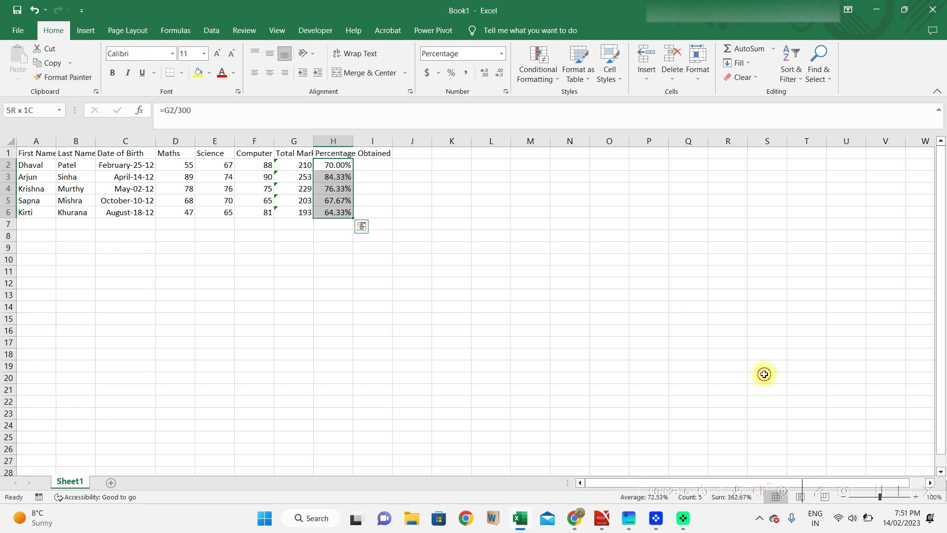
click(764, 375)
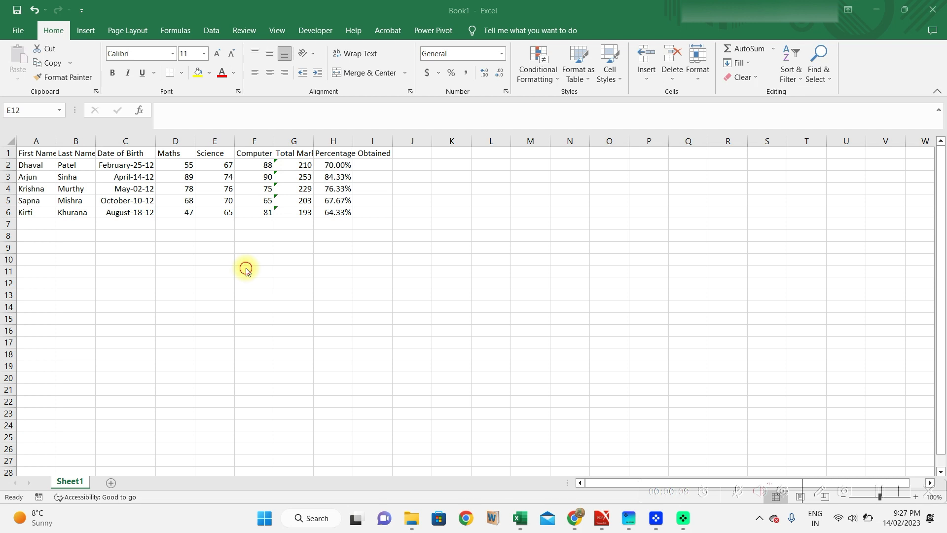
text(15)
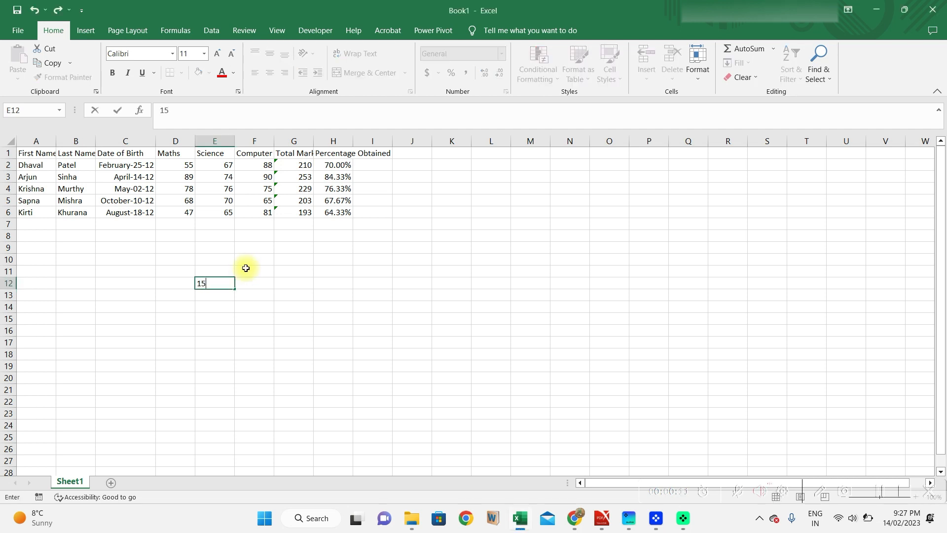
text( digit)
key(Escape)
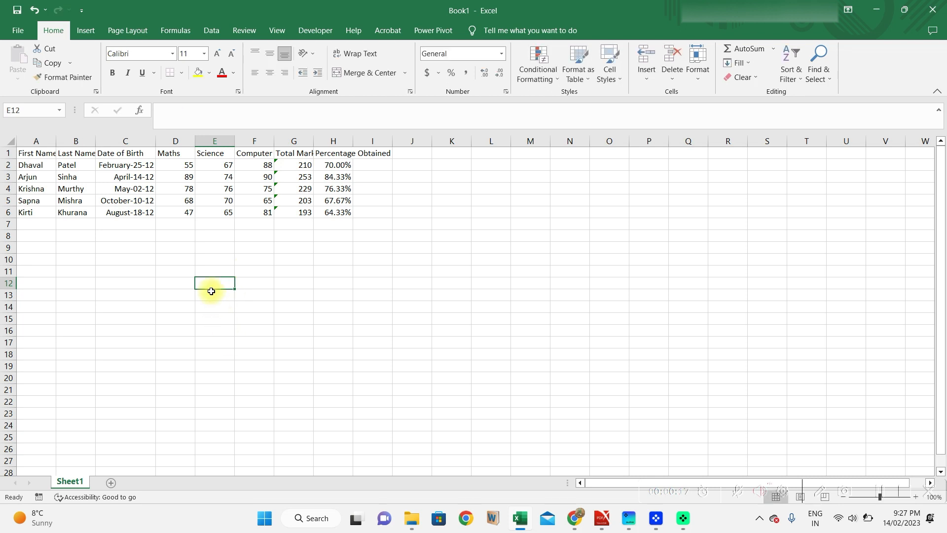
click(501, 53)
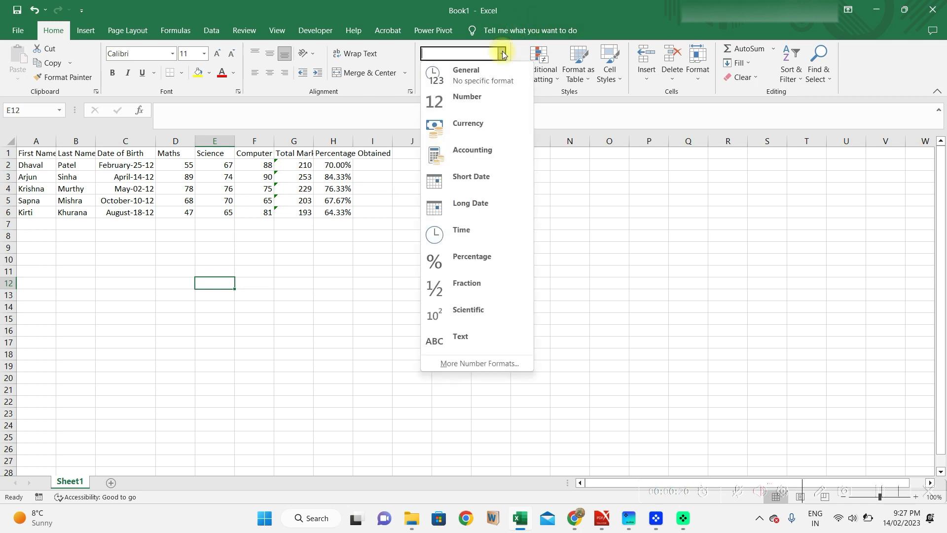
click(488, 98)
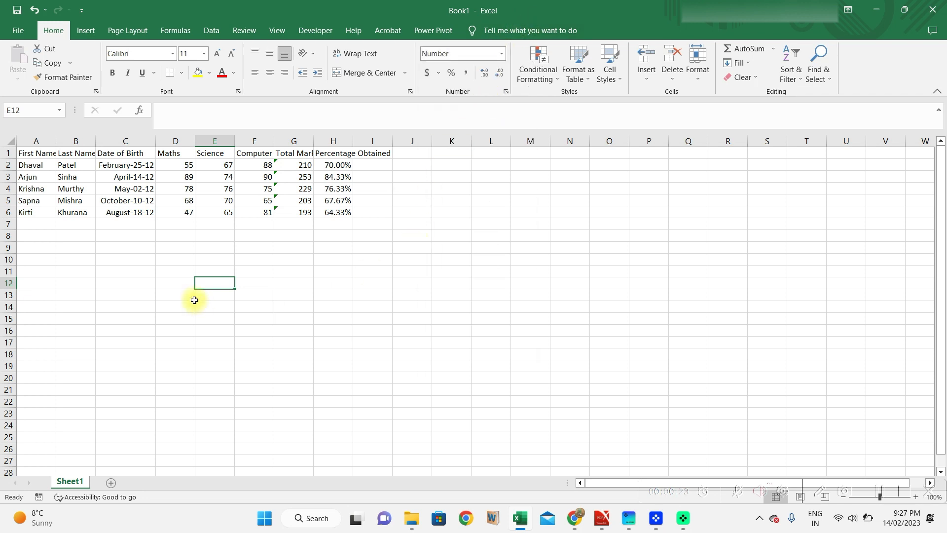
text(1245)
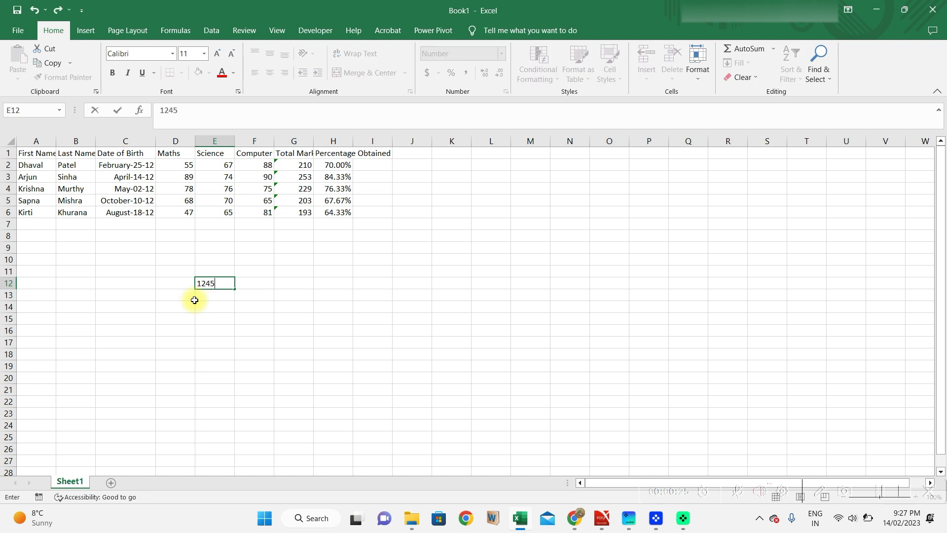
text(7898653212457)
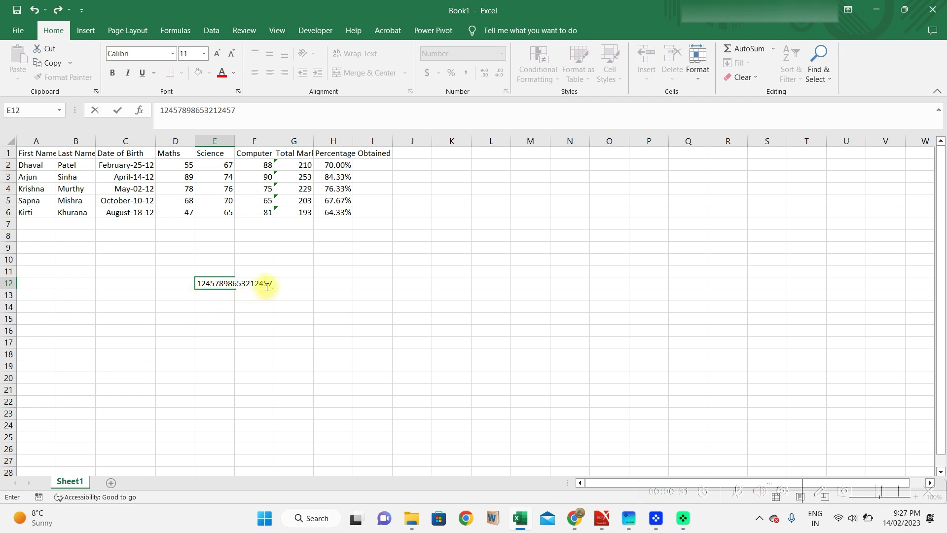
key(Return)
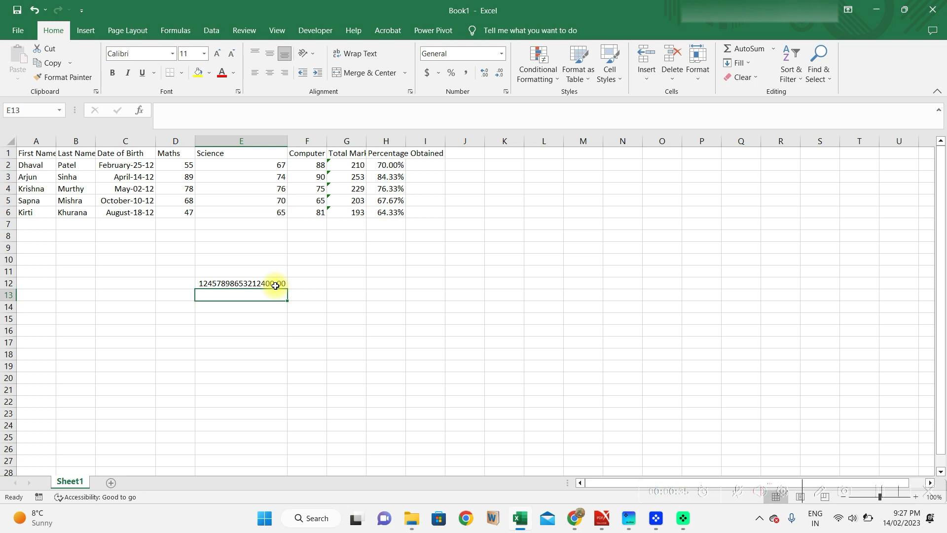
Inspect E12's stored value in the formula bar without keeping any edit.
click(275, 285)
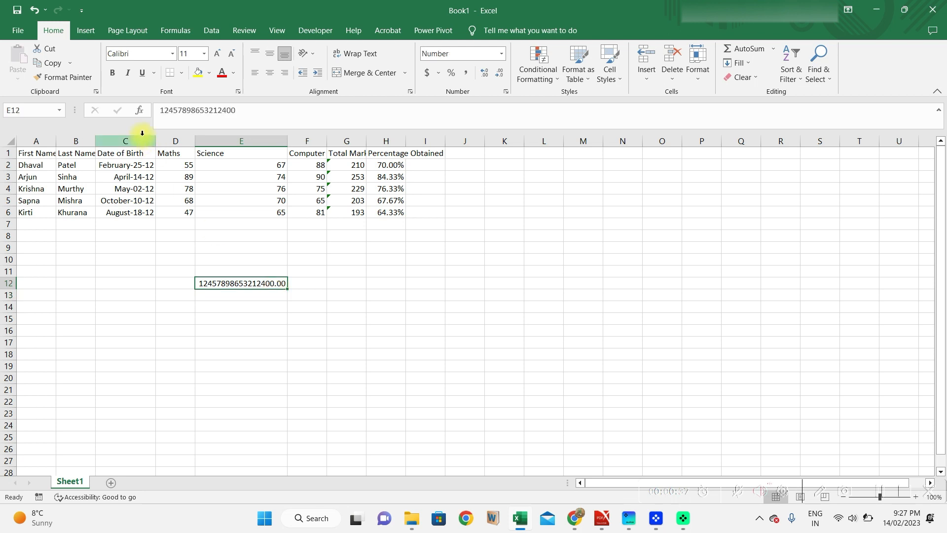
drag(157, 110, 256, 116)
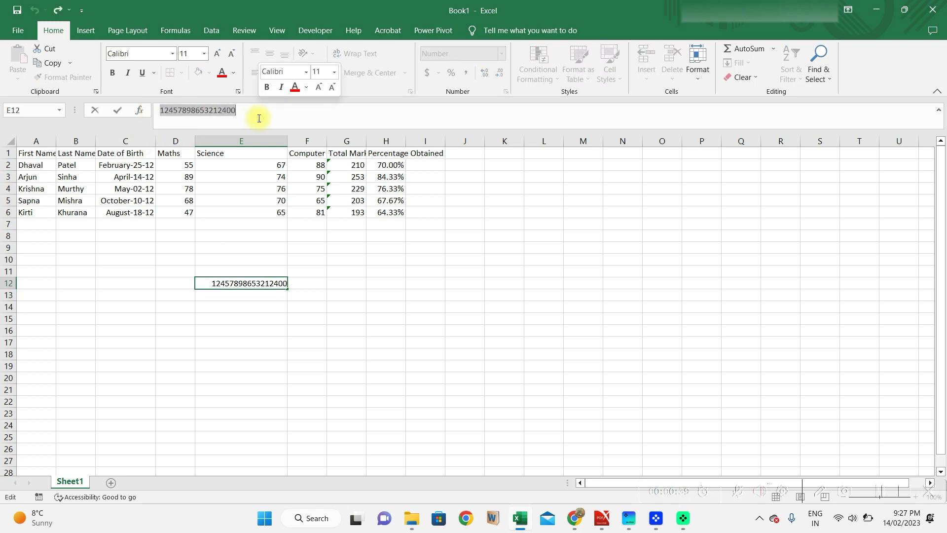
text(4)
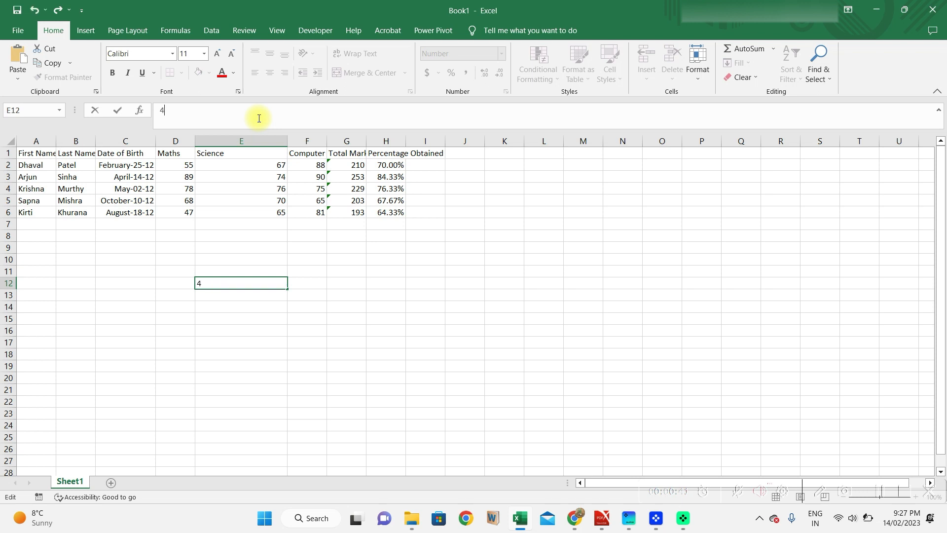
key(Return)
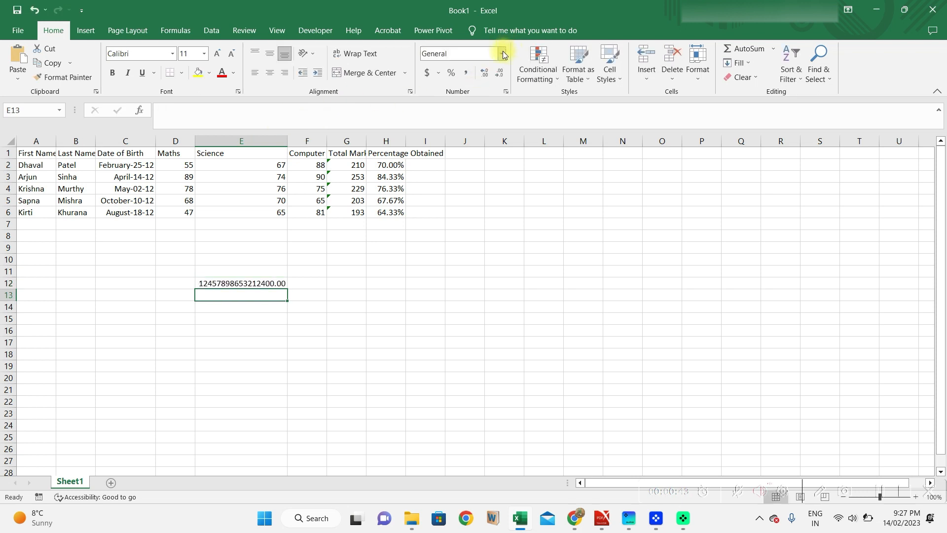
click(504, 54)
click(460, 340)
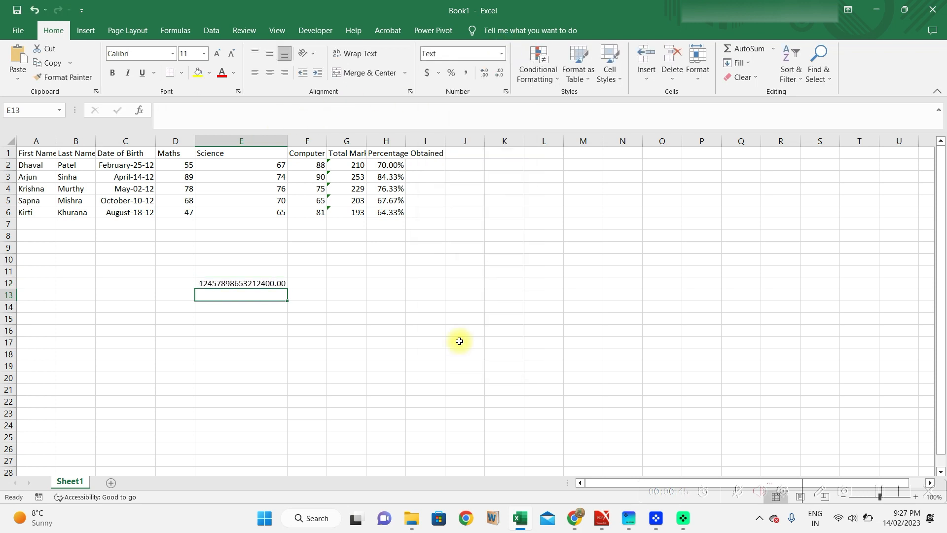
text(12457898653212400)
key(BackSpace)
key(BackSpace)
text(57)
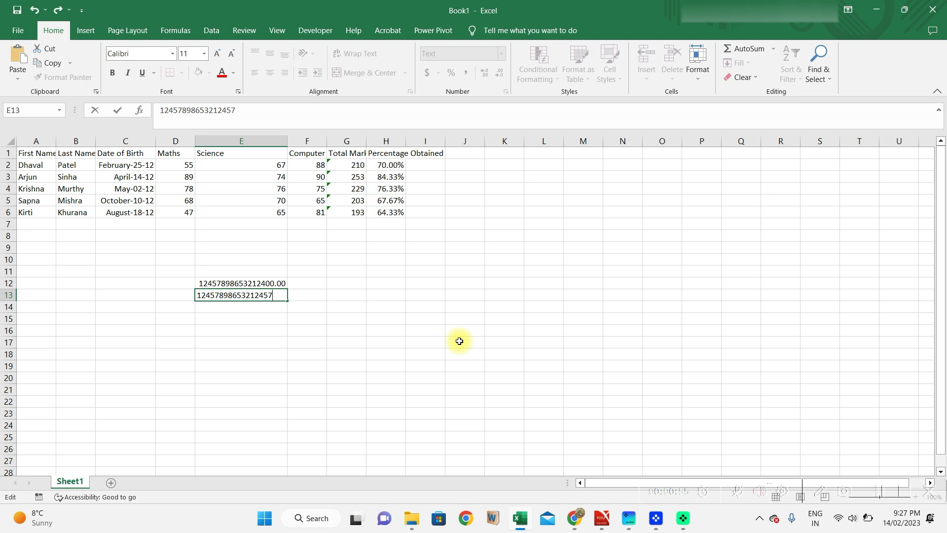
key(Return)
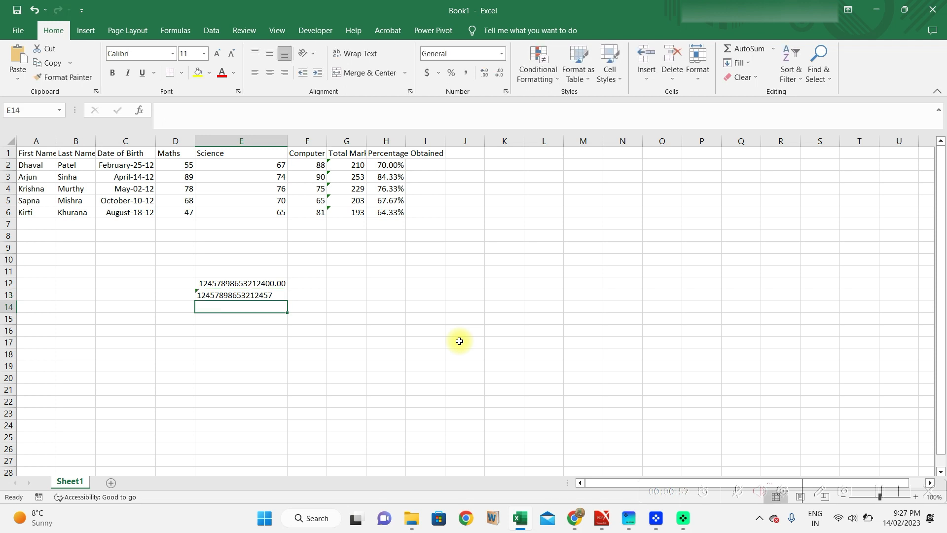
key(Up)
key(Up)
key(Down)
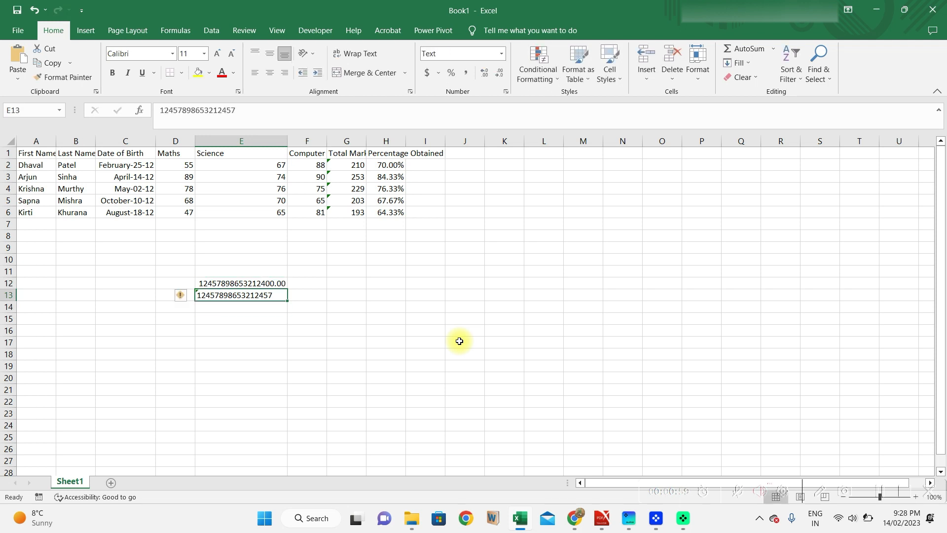
key(Down)
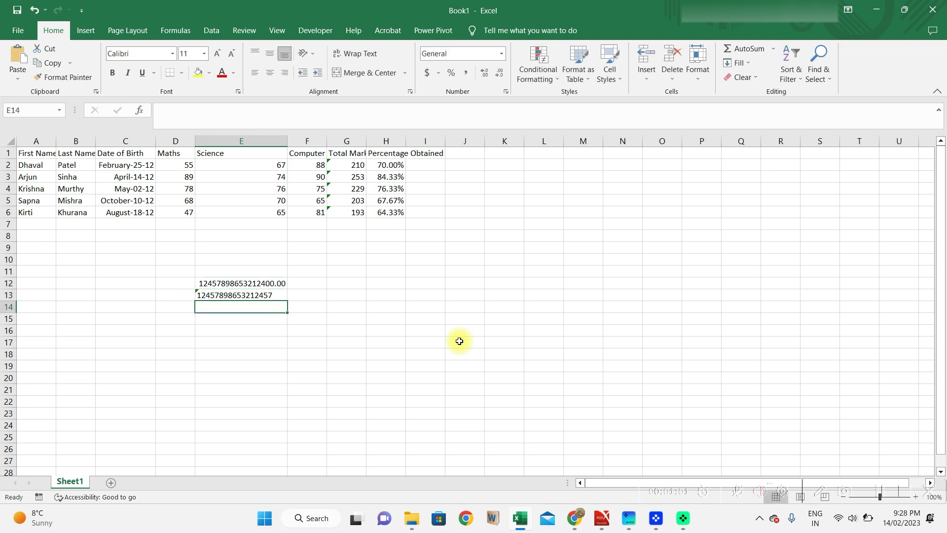